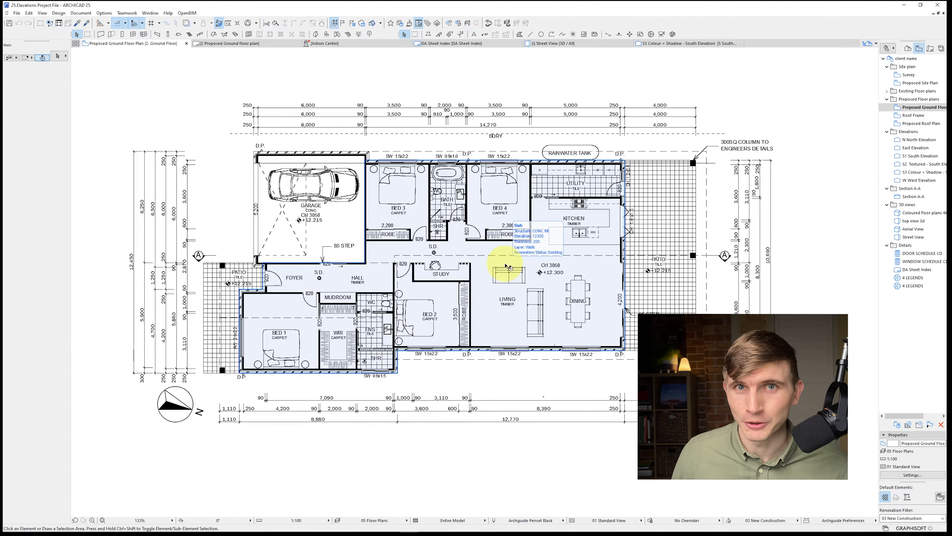
- Show the Elevations layer in the model view layer settings
scroll(509, 266, "down", 2)
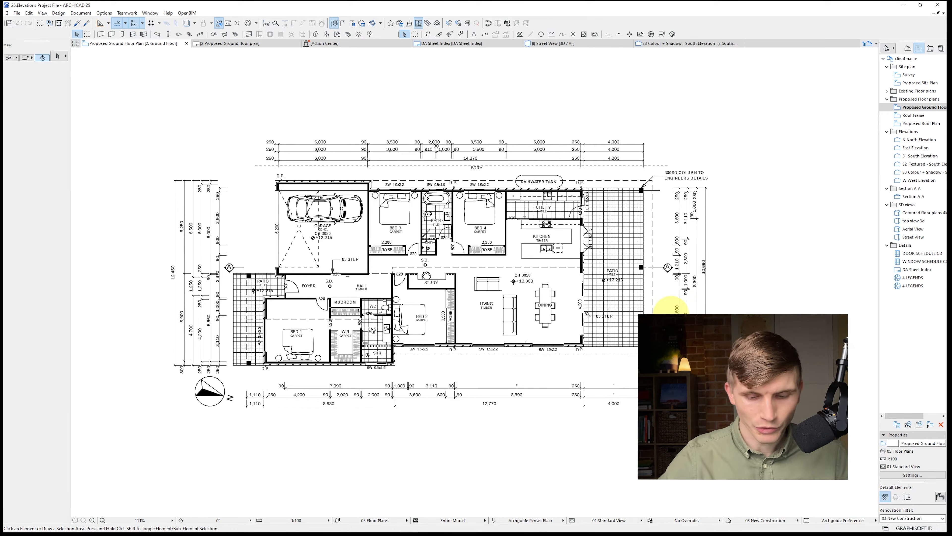
key("ctrl+l")
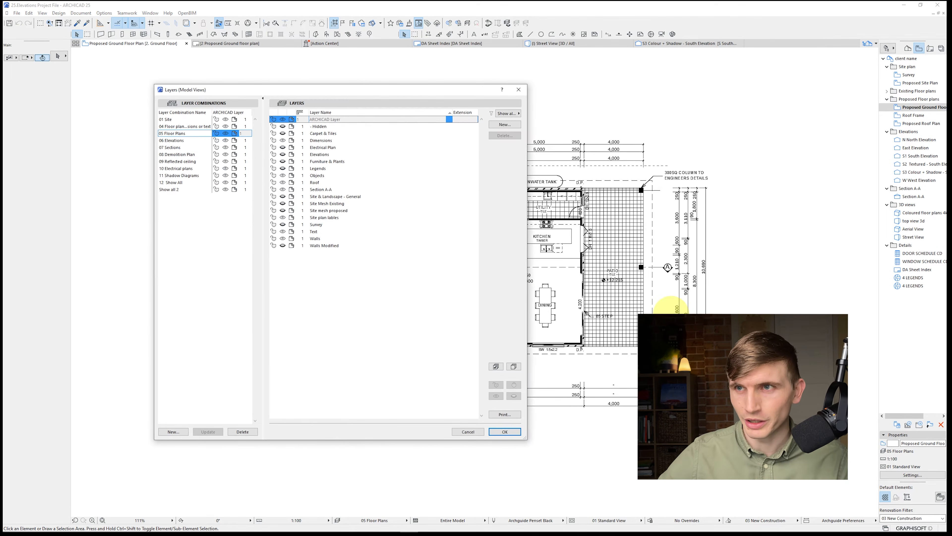
left_click(291, 154)
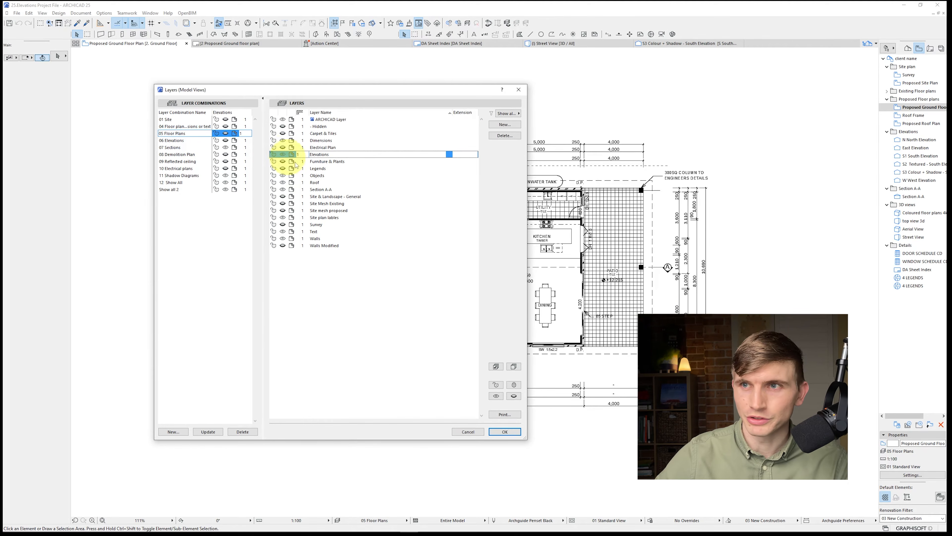
left_click(504, 431)
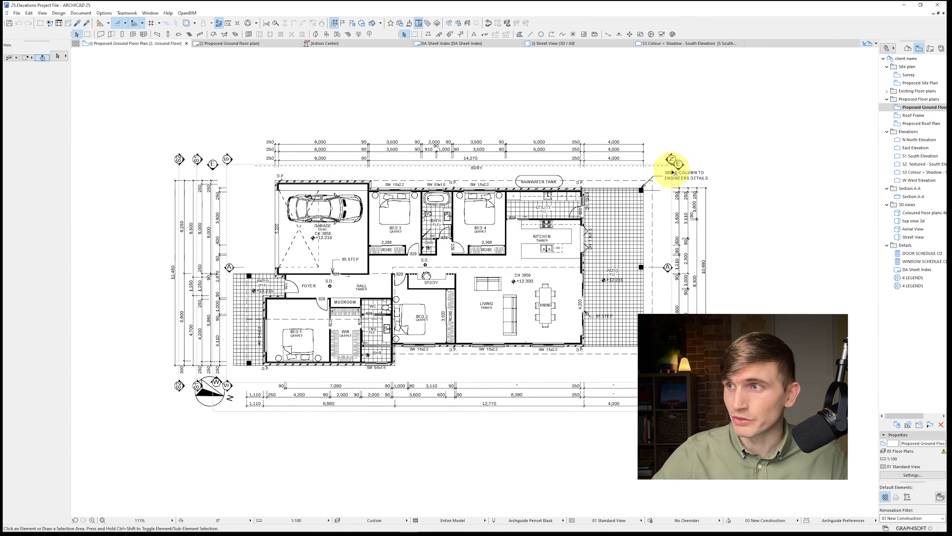
- Move the north elevation line outward from the patio end of the house, clear of the dimension strings
left_click(670, 166)
key("ctrl+d")
left_click(671, 370)
middle_click_drag(828, 366, 610, 379)
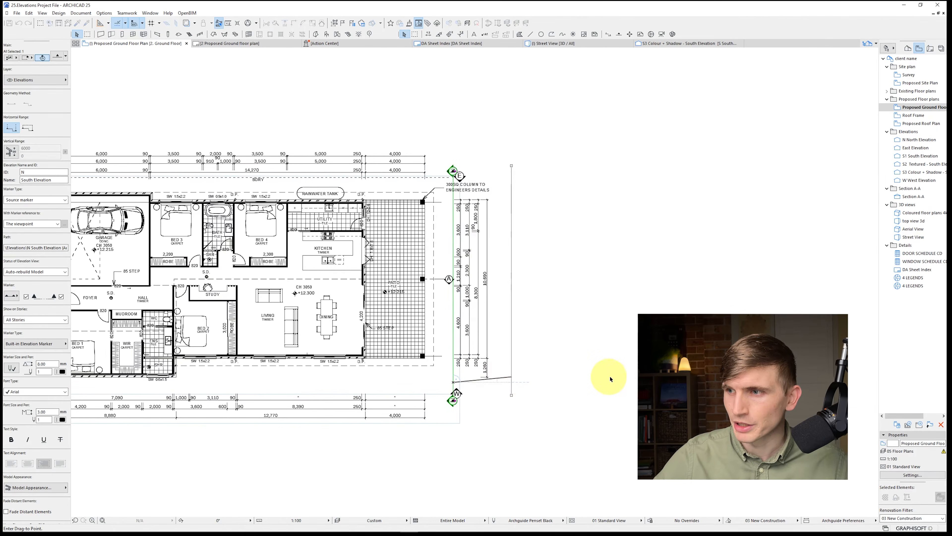
left_click(613, 381)
scroll(621, 411, "up", 4)
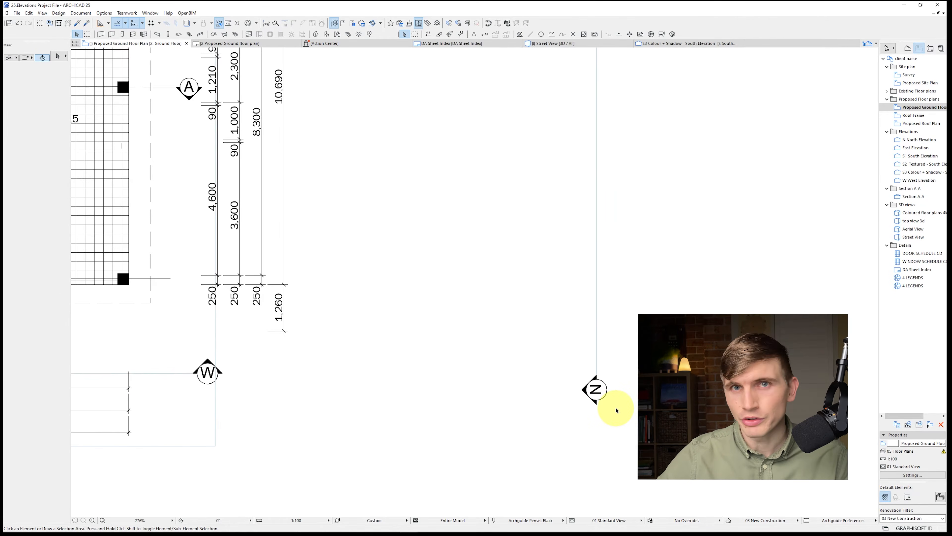
scroll(616, 409, "down", 4)
- Set the moved north elevation marker's reference ID to E
left_click(631, 396)
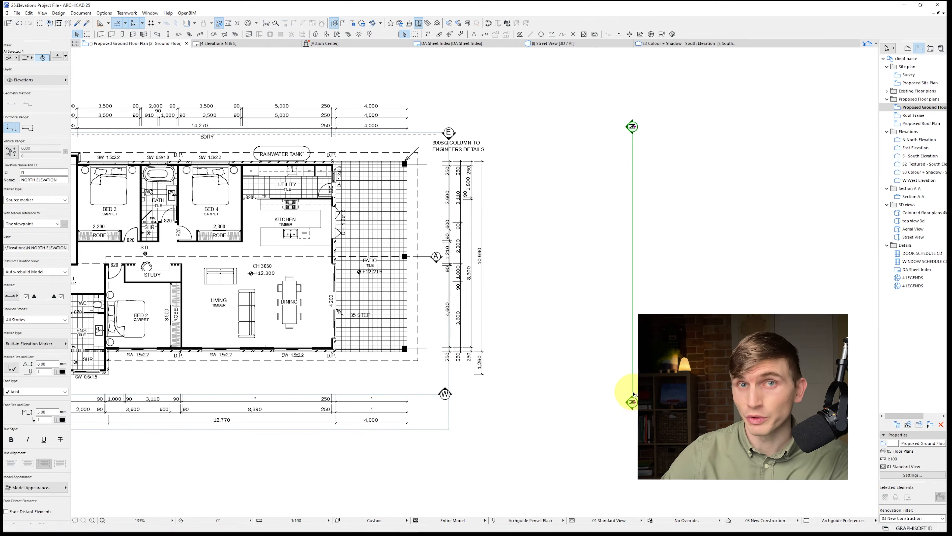
left_click(58, 57)
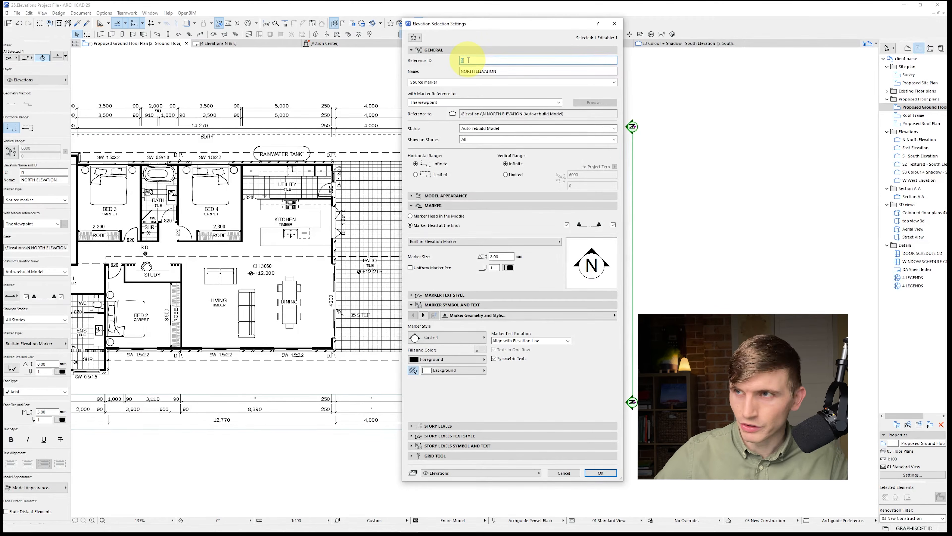
type("E")
key("Return")
scroll(602, 392, "up", 5)
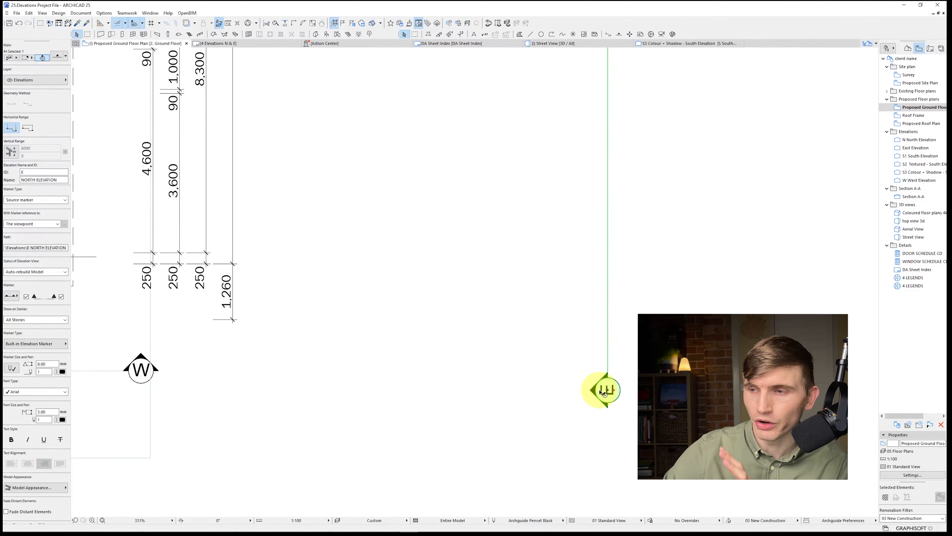
- Change the north elevation marker's reference ID back to N
left_click(64, 56)
type("N")
left_click(600, 473)
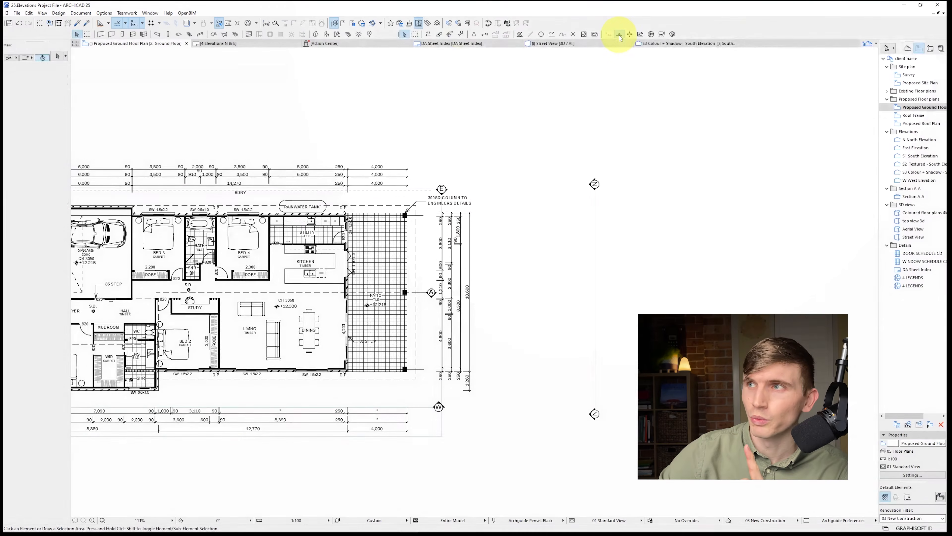
- Draw a horizontal elevation line above the floor plan, spanning the house's length and facing the building
left_click(618, 35)
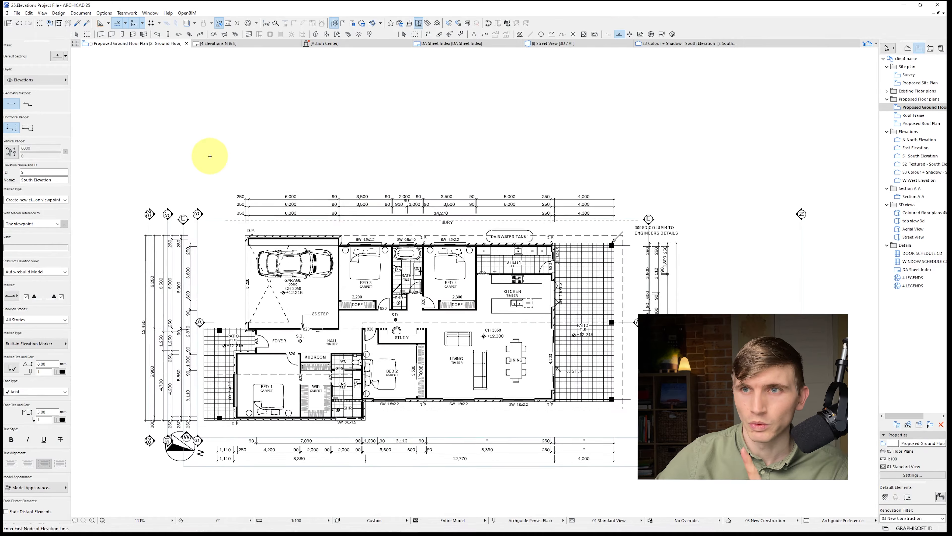
left_click(210, 156)
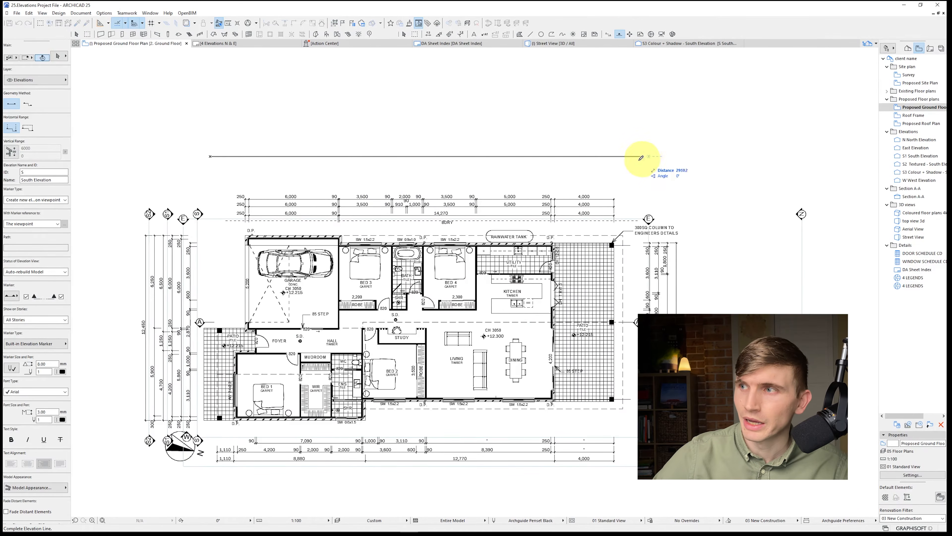
left_click(625, 156)
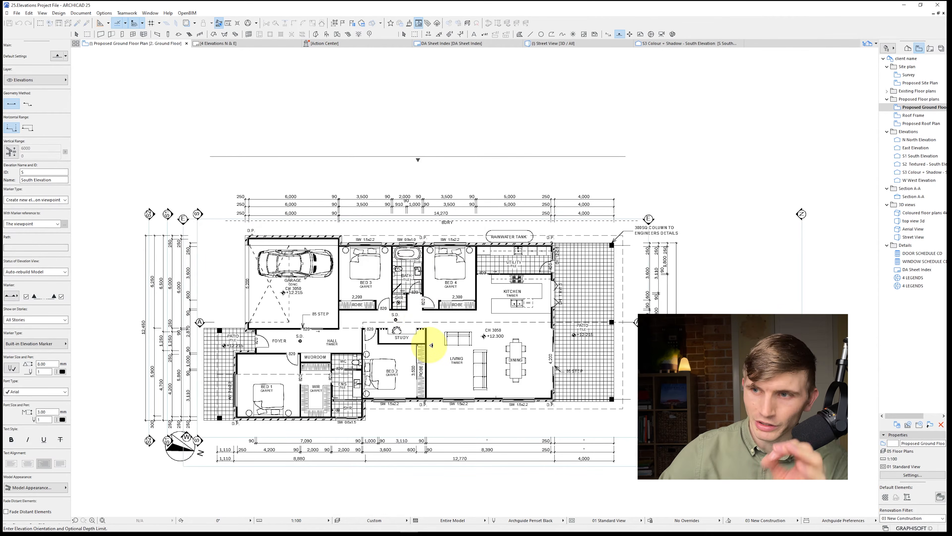
left_click(432, 424)
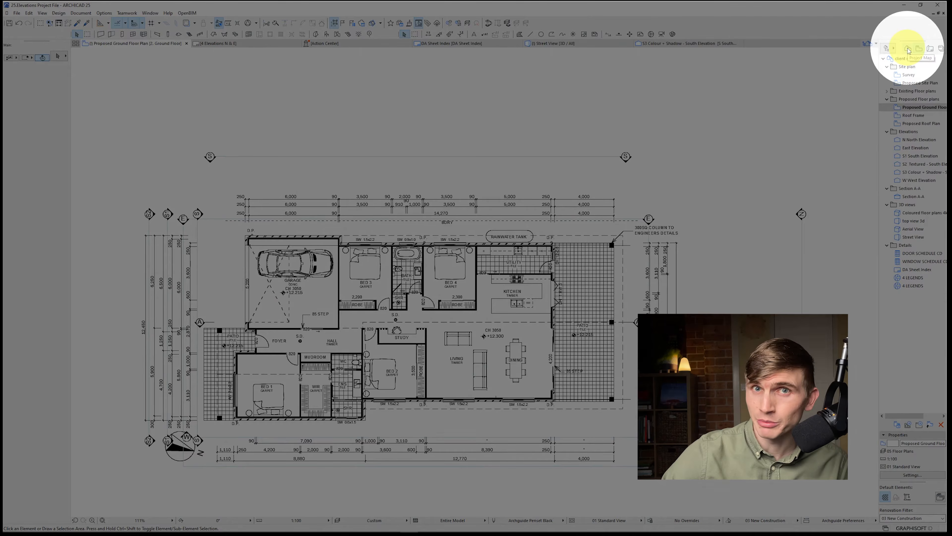
- Set the new elevation's reference ID to T and its name to TESTElevation
left_click(908, 50)
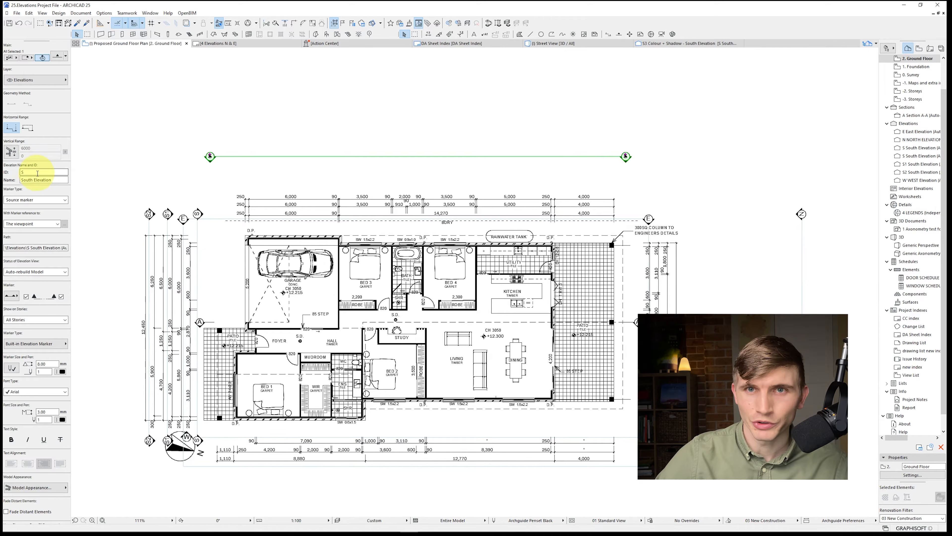
left_click_drag(36, 171, 9, 169)
type("T")
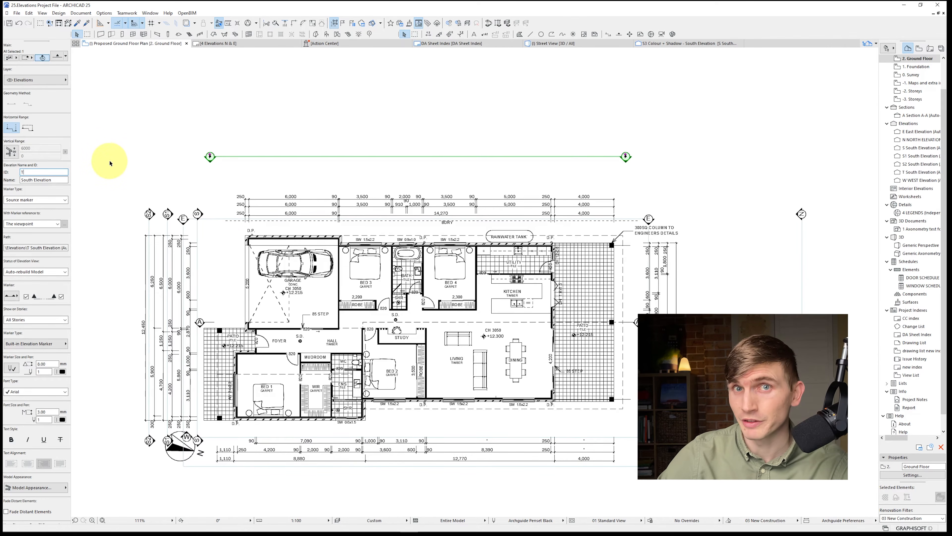
double_click(28, 180)
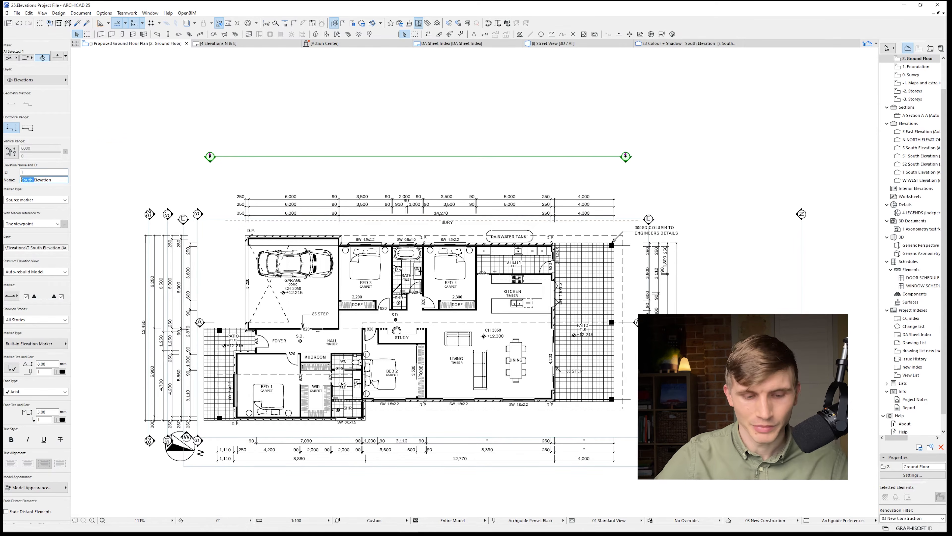
type("TEST")
key("Return")
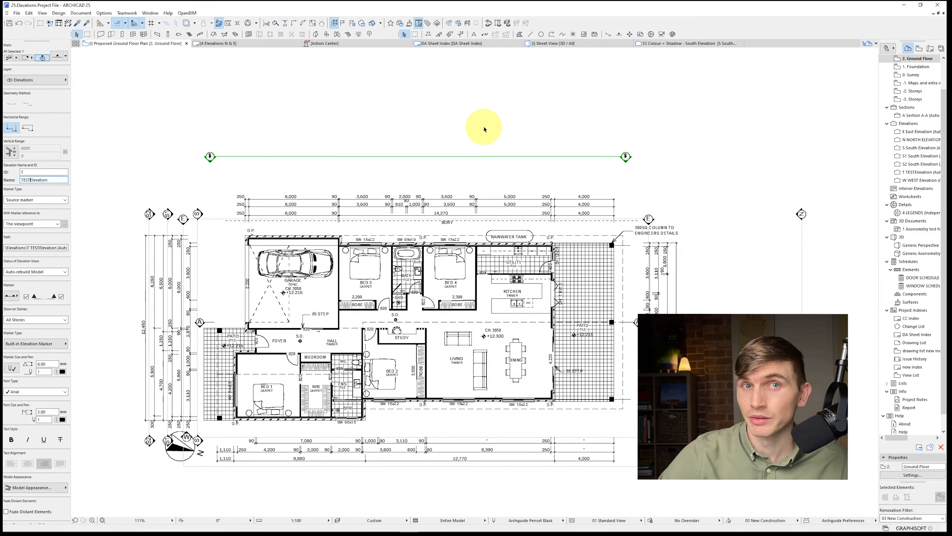
- Open TESTElevation with the current view settings and save it as a view in the Elevations folder using the Organizer
right_click(416, 115)
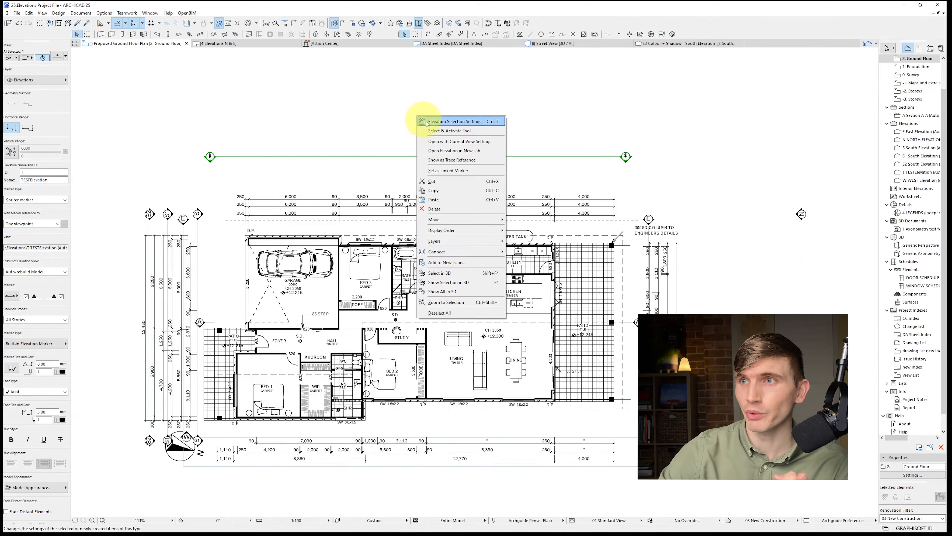
left_click(450, 144)
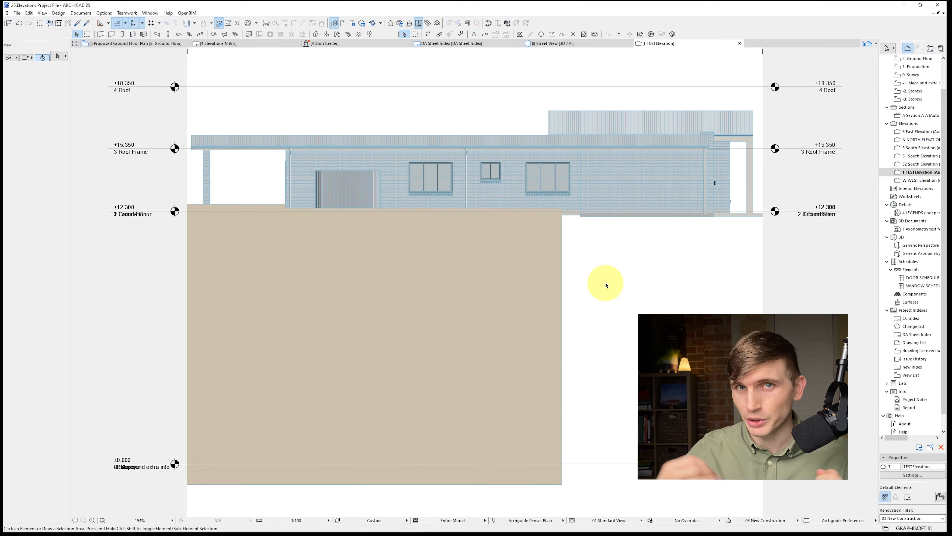
left_click(150, 13)
mouse_move(188, 118)
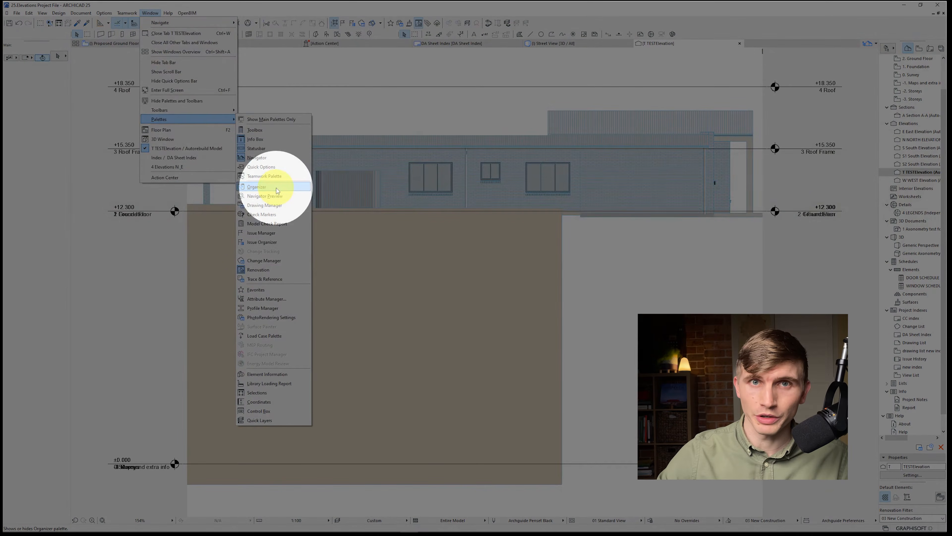
left_click(276, 186)
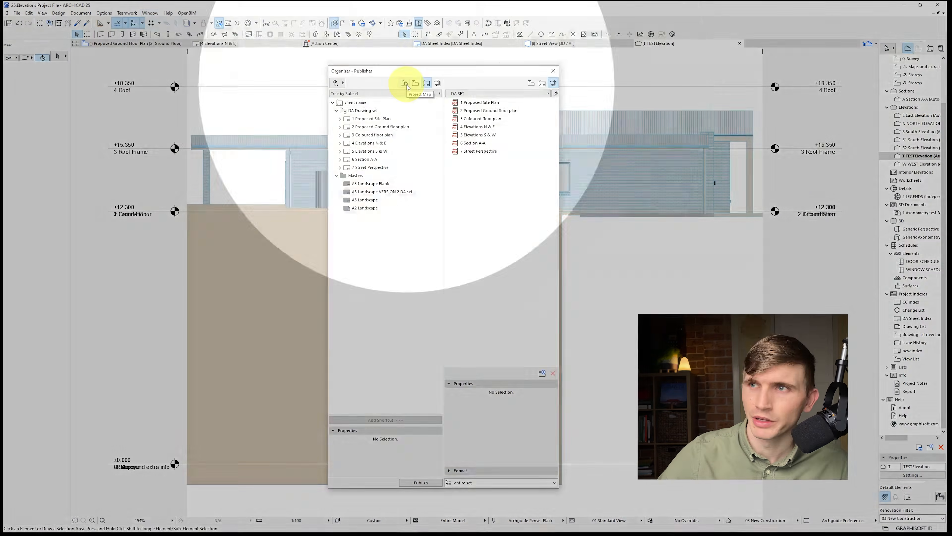
left_click(404, 83)
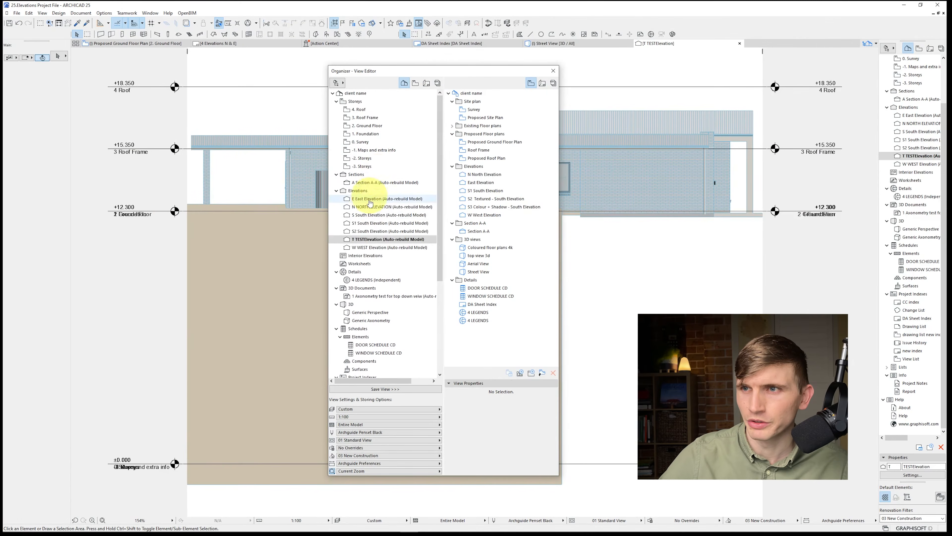
left_click(368, 240)
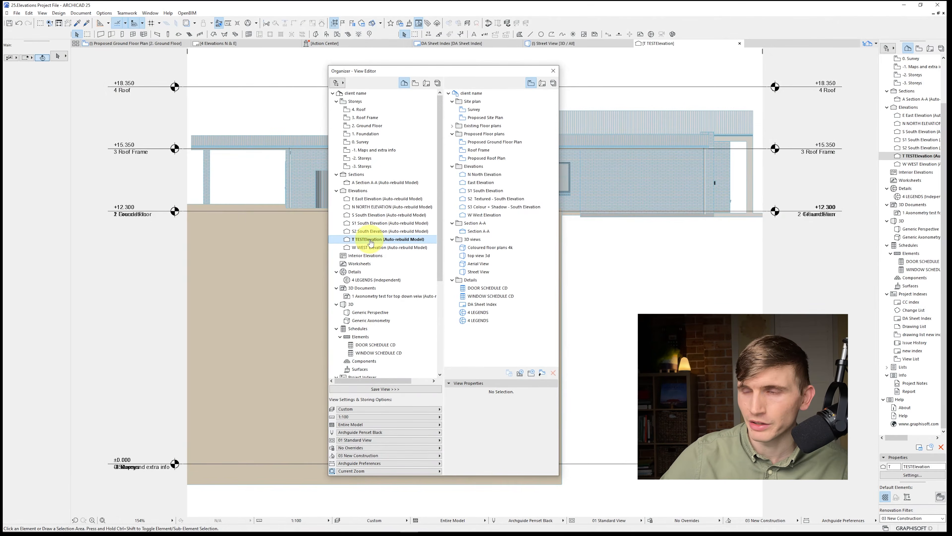
left_click_drag(370, 242, 474, 175)
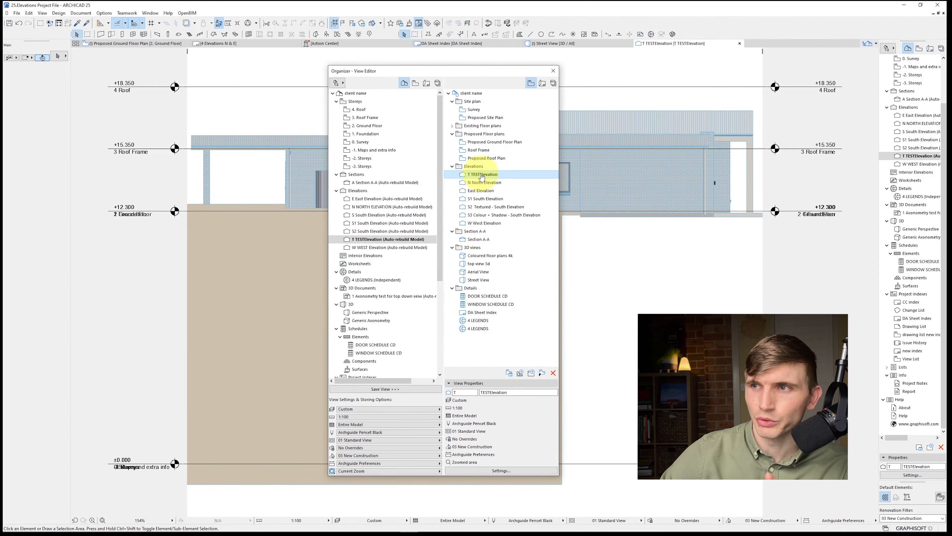
left_click(553, 71)
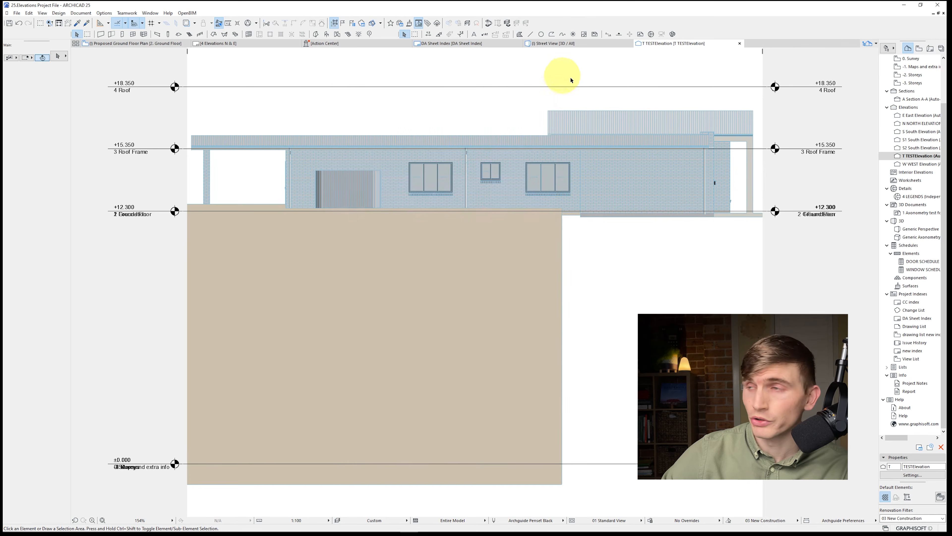
- Choose the Archguide Penset Black pen set in the saved TESTElevation view's settings
left_click(920, 49)
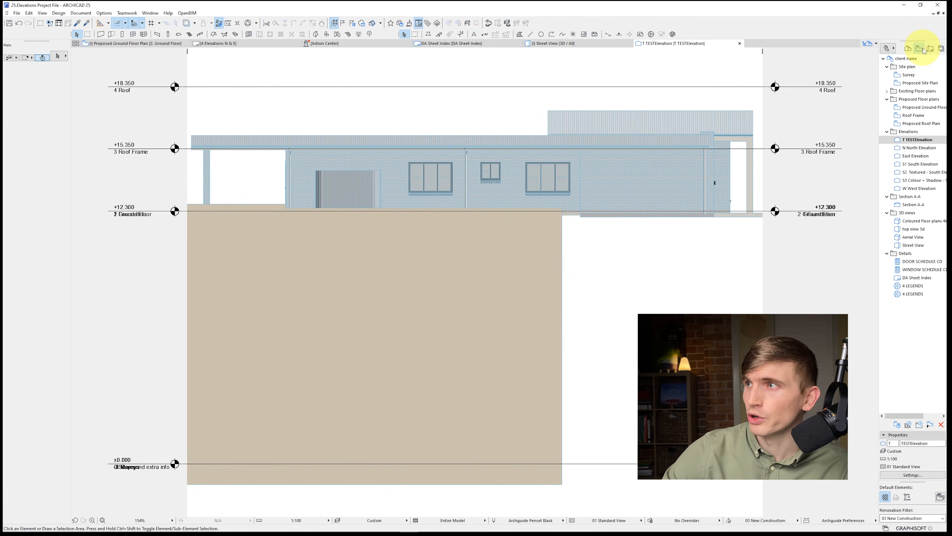
right_click(915, 140)
left_click(845, 287)
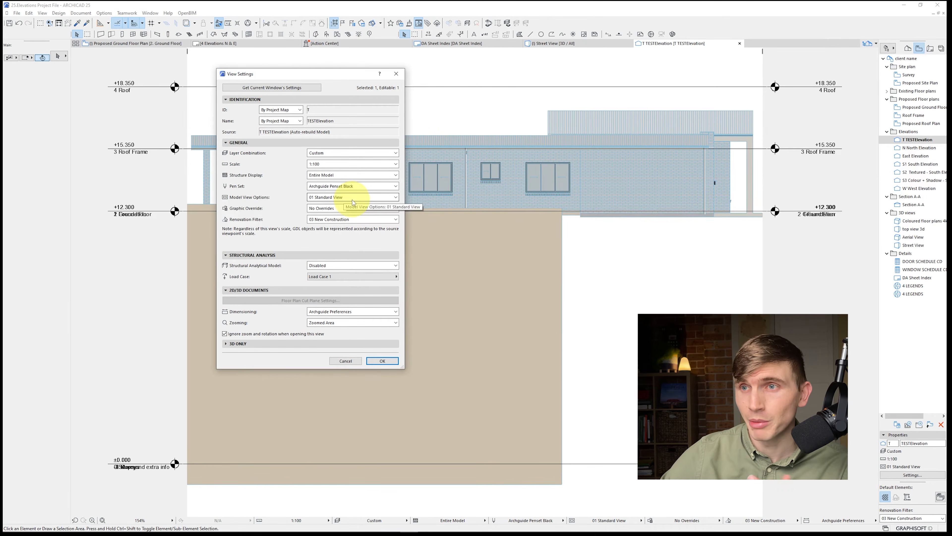
left_click(358, 187)
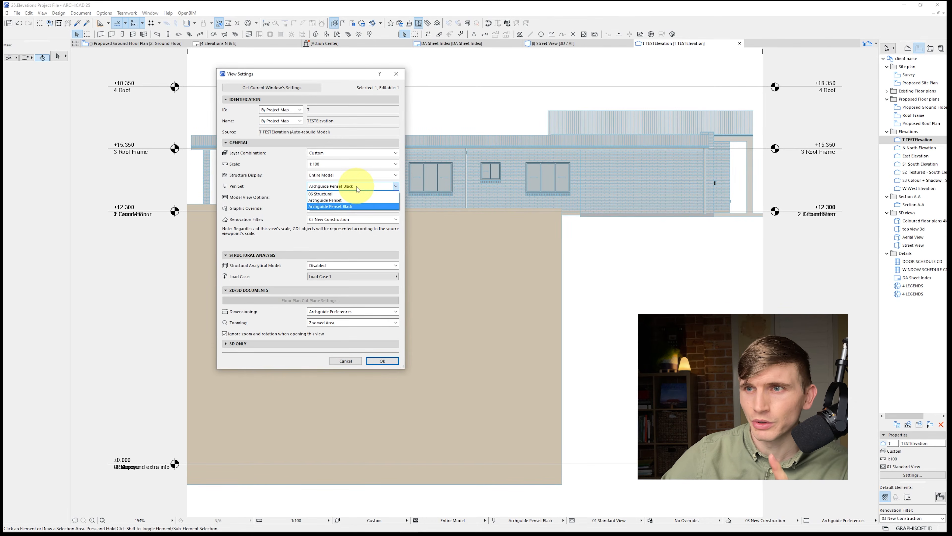
left_click(353, 206)
left_click(382, 360)
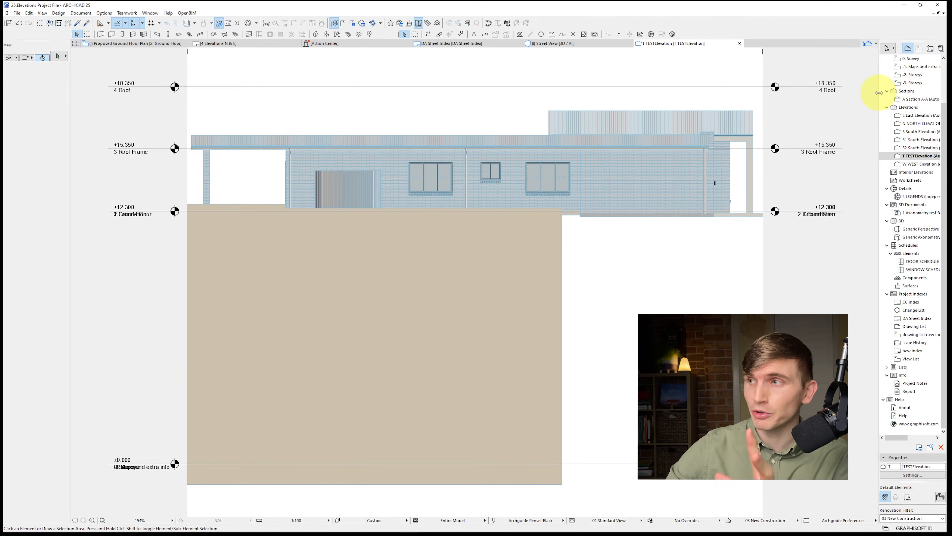
- Check the existing South elevations for comparison, and turn off Cut Elements and Uniform Uncut Pens in TESTElevation's elevation settings
double_click(917, 132)
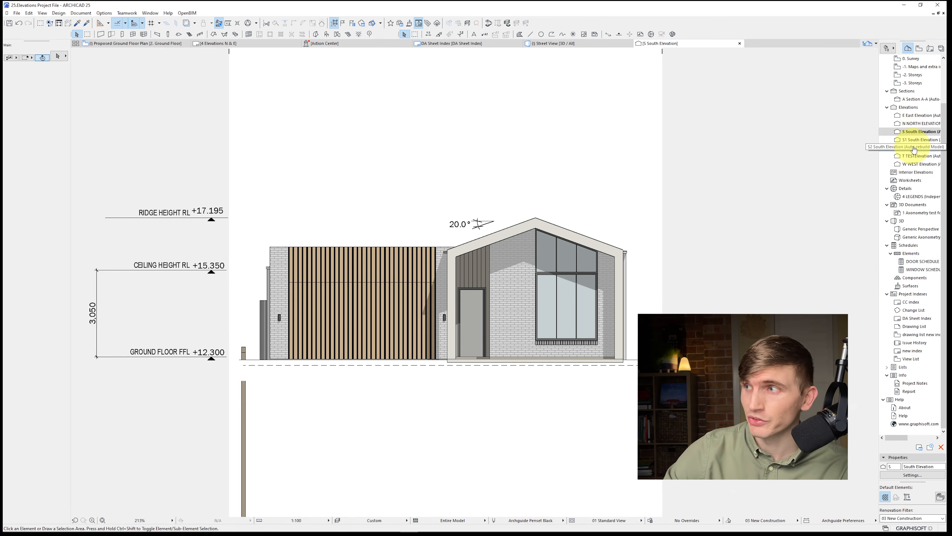
double_click(917, 139)
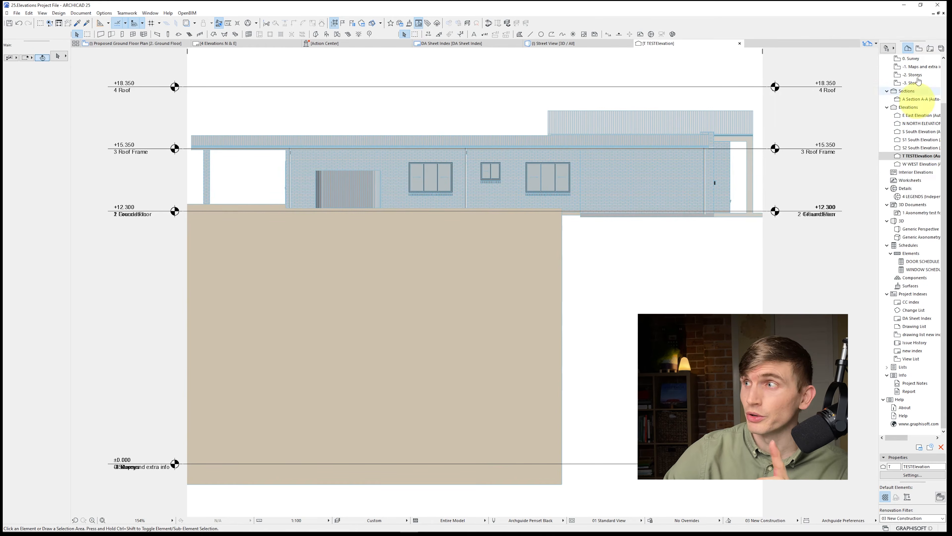
right_click(918, 161)
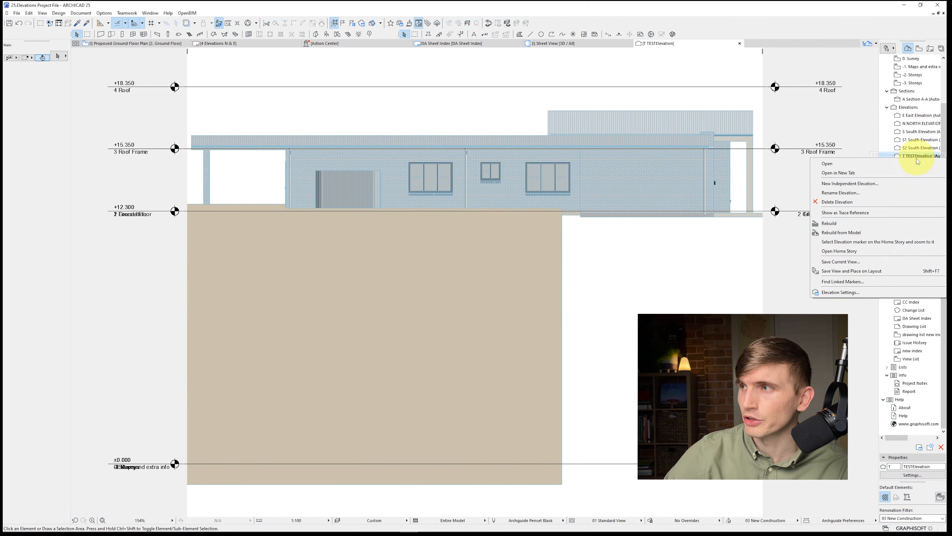
left_click(841, 294)
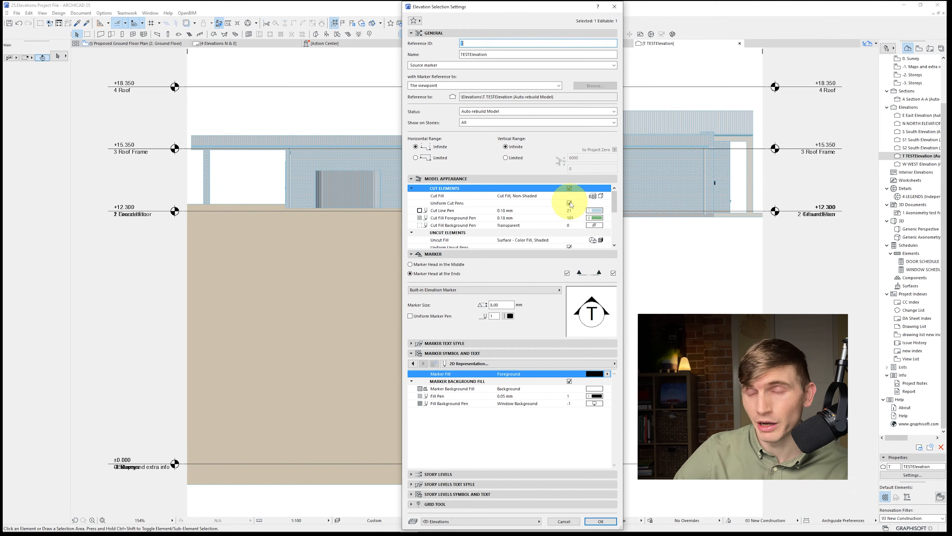
left_click(570, 203)
left_click(569, 188)
left_click(569, 211)
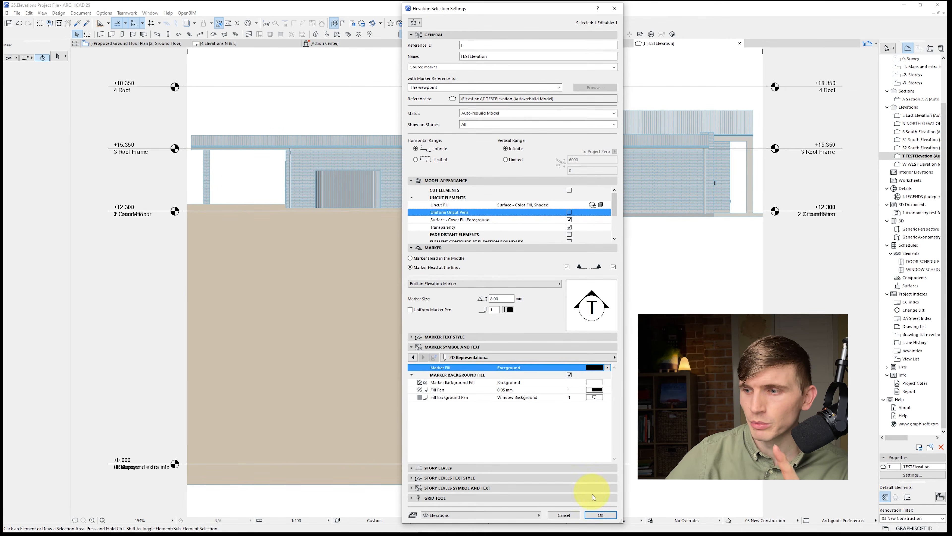
left_click(597, 513)
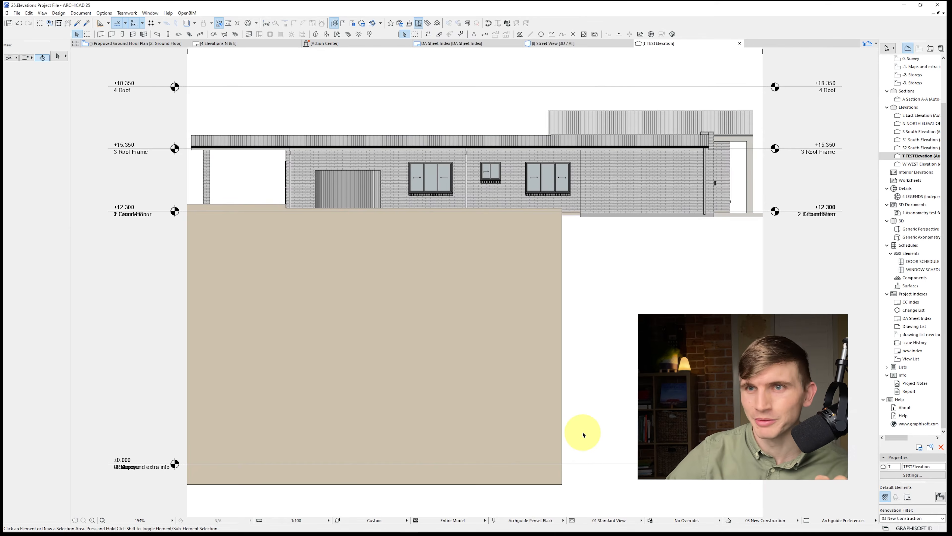
- Set the saved TESTElevation view's layer combination to 06 Elevations and reopen the view
left_click(919, 49)
right_click(917, 139)
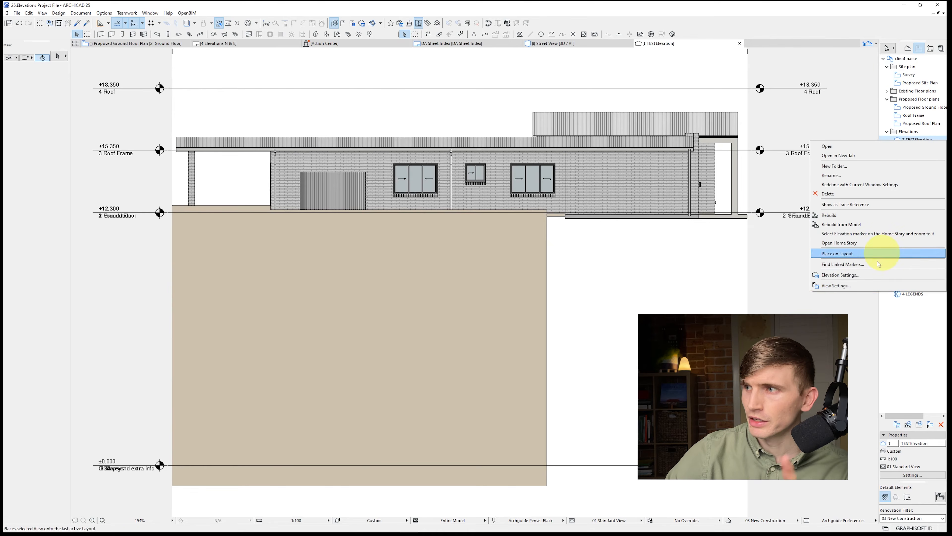
left_click(850, 280)
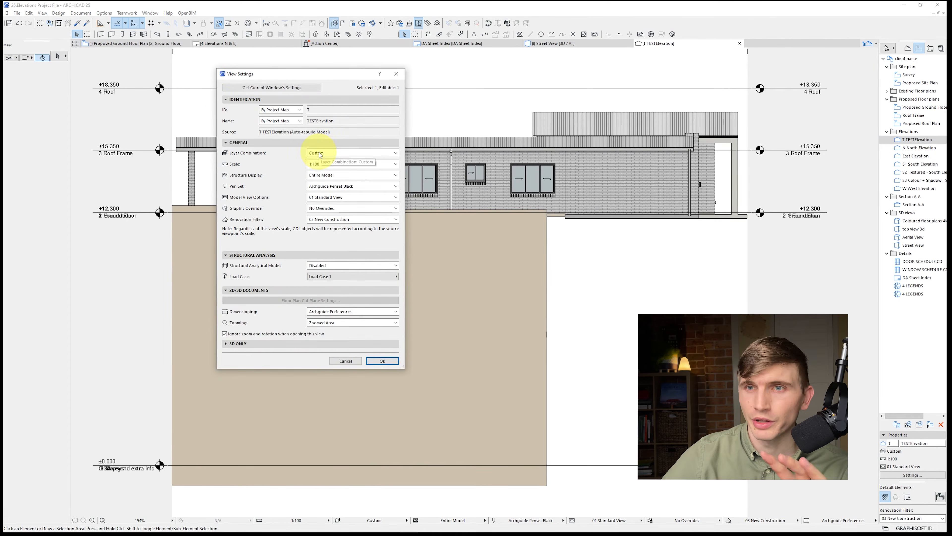
left_click(350, 153)
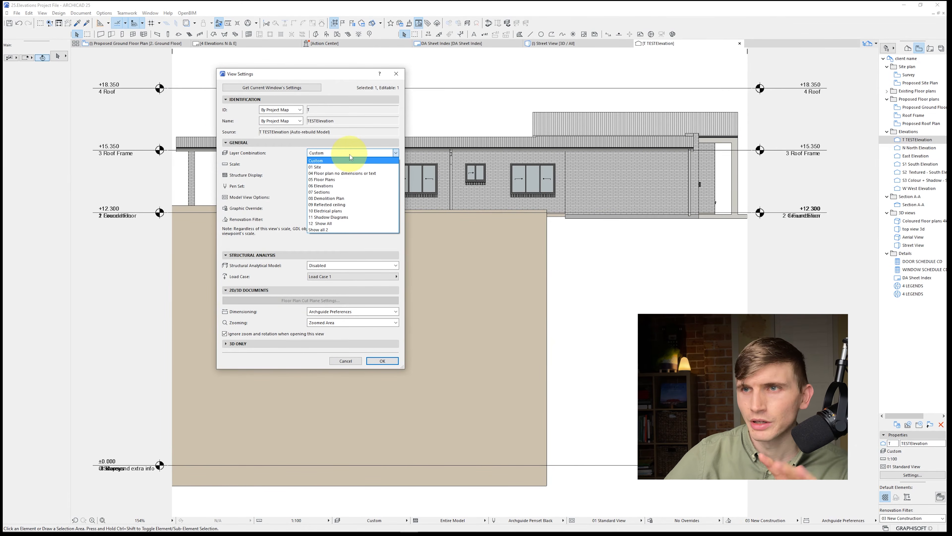
left_click(326, 185)
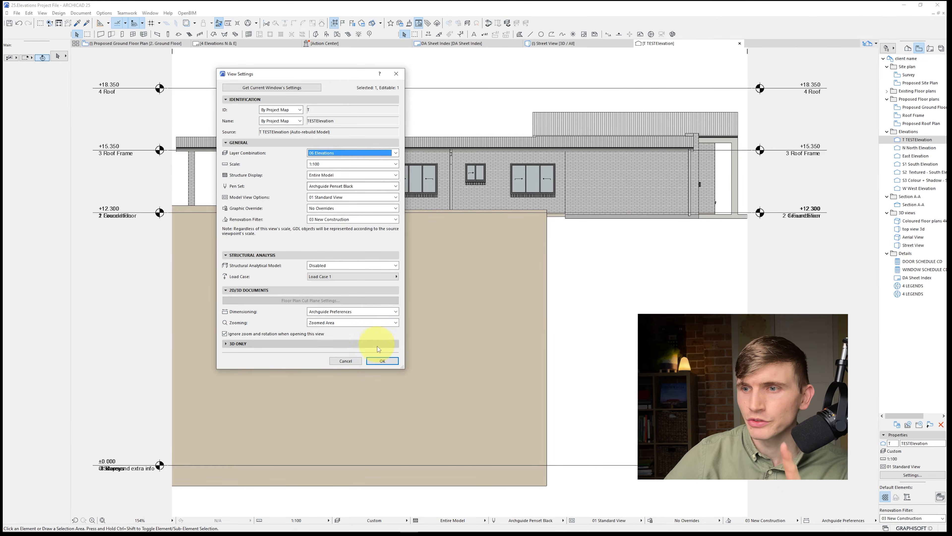
left_click(382, 361)
left_click(918, 141)
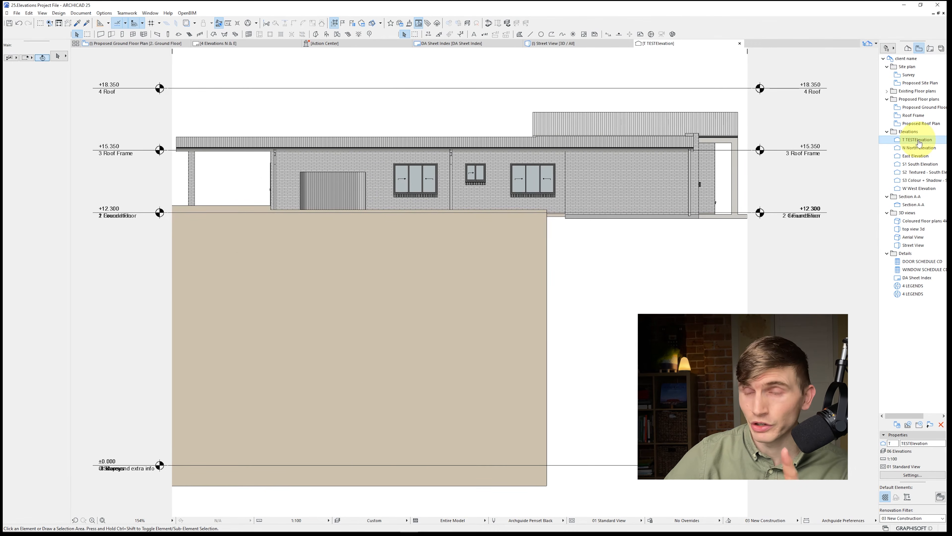
double_click(919, 143)
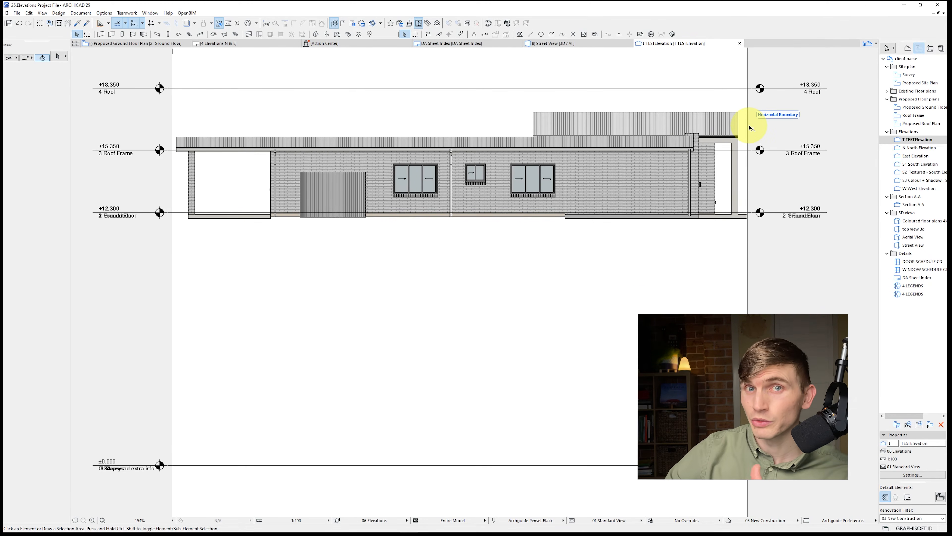
- Try stretching the garage-side end of the TESTElevation line farther outward on the ground floor plan, and undo the stretch
scroll(755, 212, "up", 5)
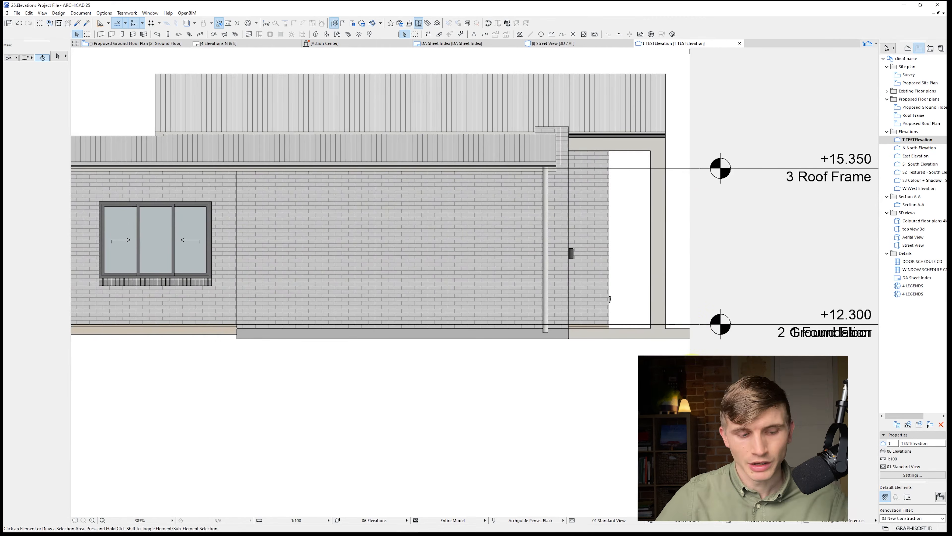
key("F2")
left_click(210, 155)
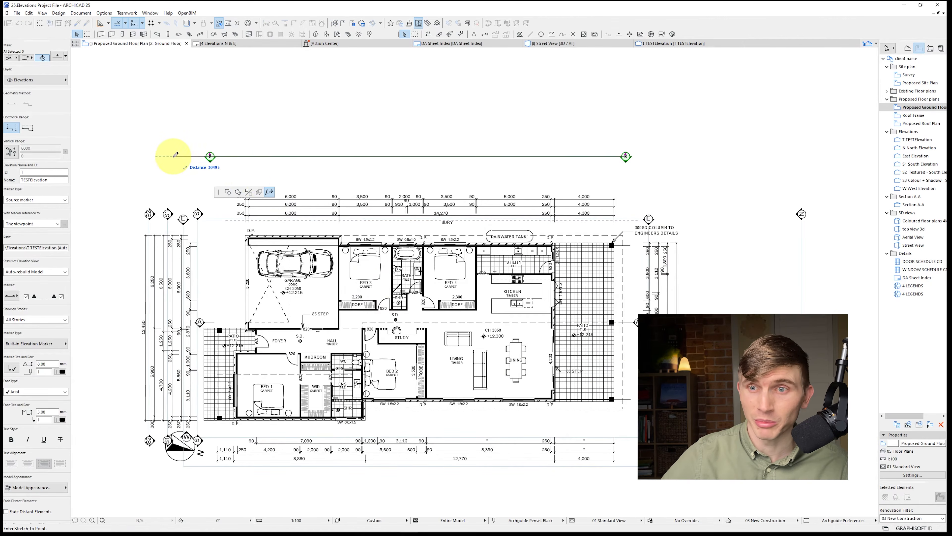
left_click(182, 153)
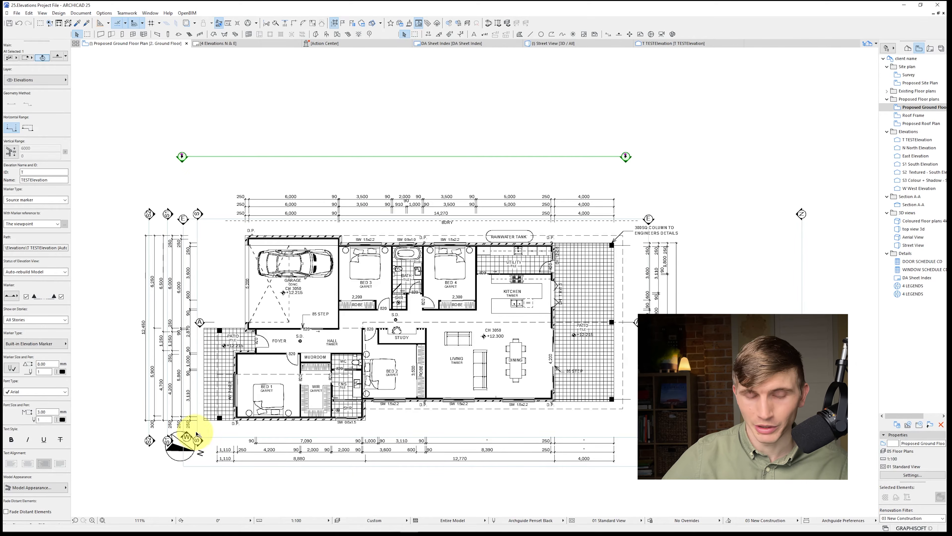
key("ctrl+z")
- Reopen the TESTElevation view and stretch its horizontal boundary outward past the end of the slab
double_click(916, 139)
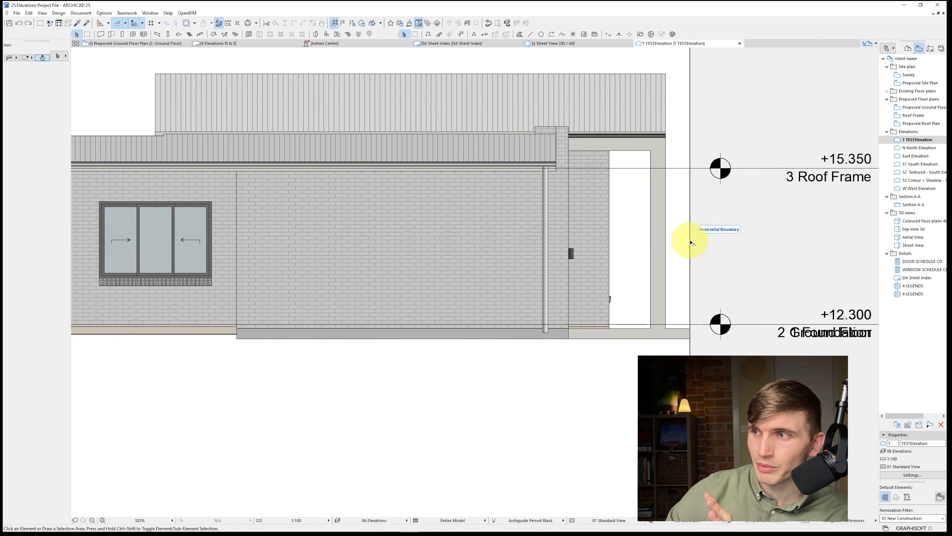
left_click_drag(691, 243, 746, 258)
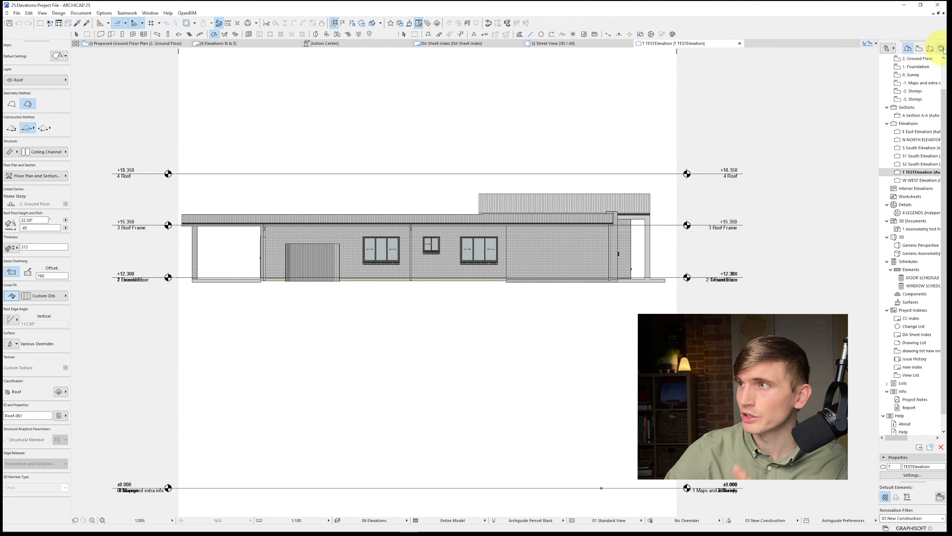
- Review TESTElevation's elevation settings and its saved view's settings, including the renovation filter, without changing them
left_click(919, 48)
right_click(913, 138)
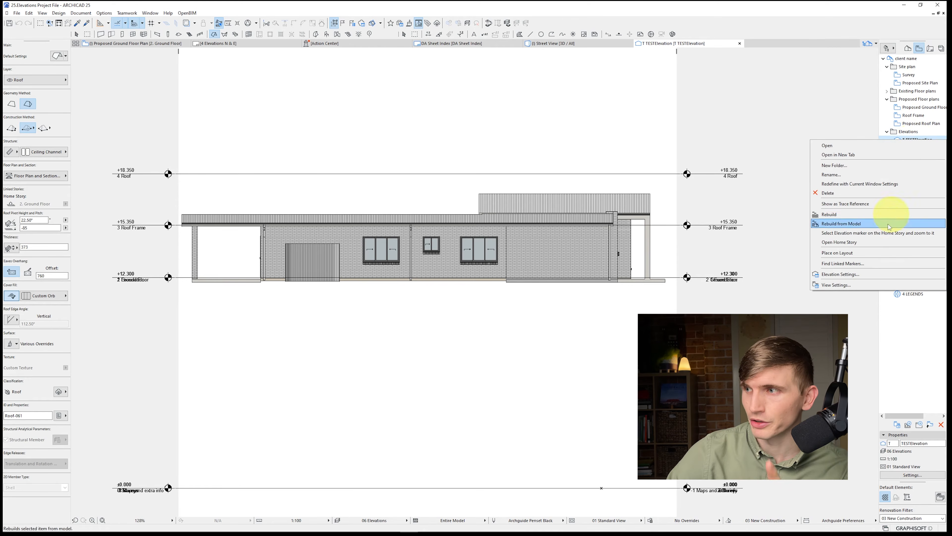
left_click(855, 276)
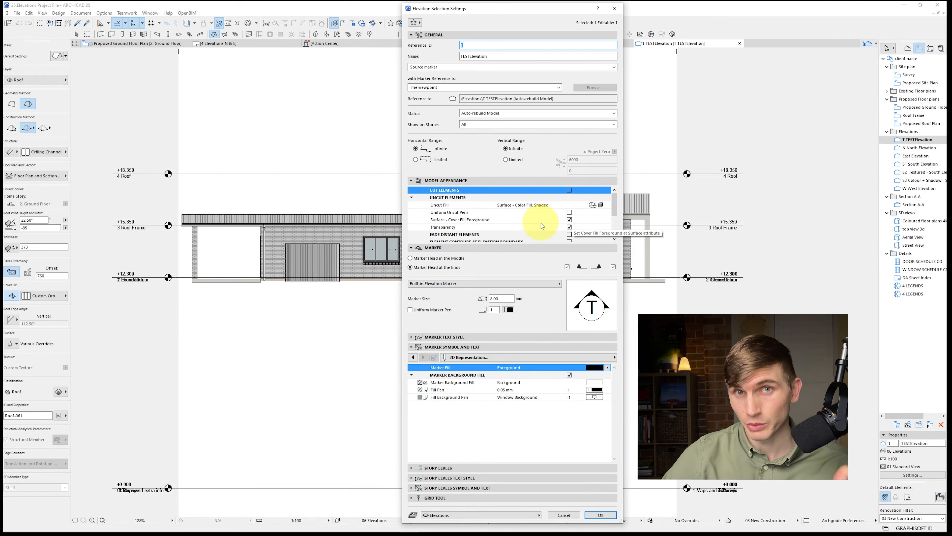
key("Escape")
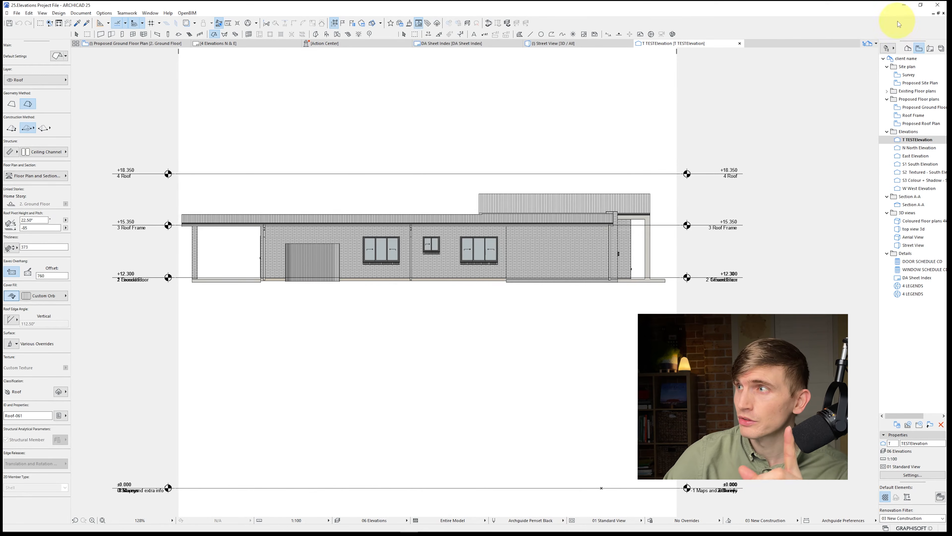
left_click(908, 49)
right_click(919, 172)
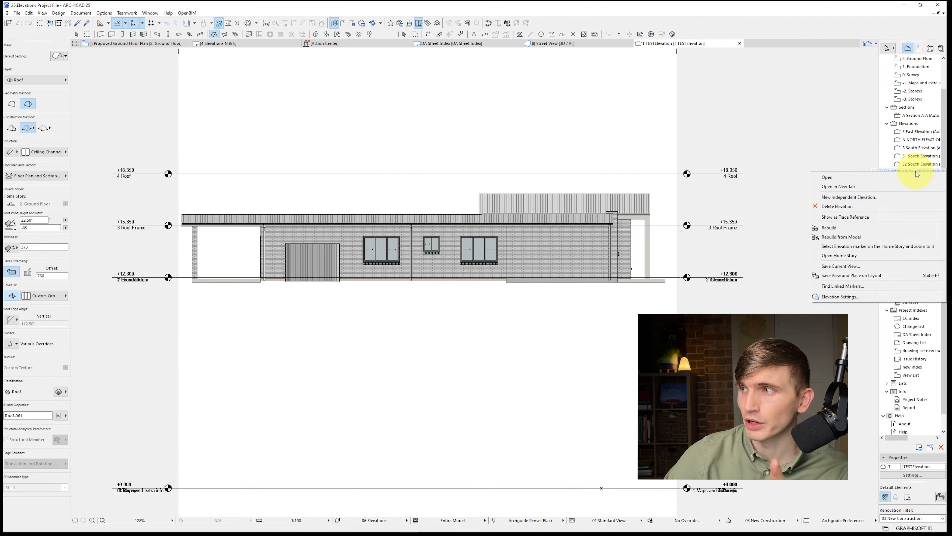
left_click(919, 48)
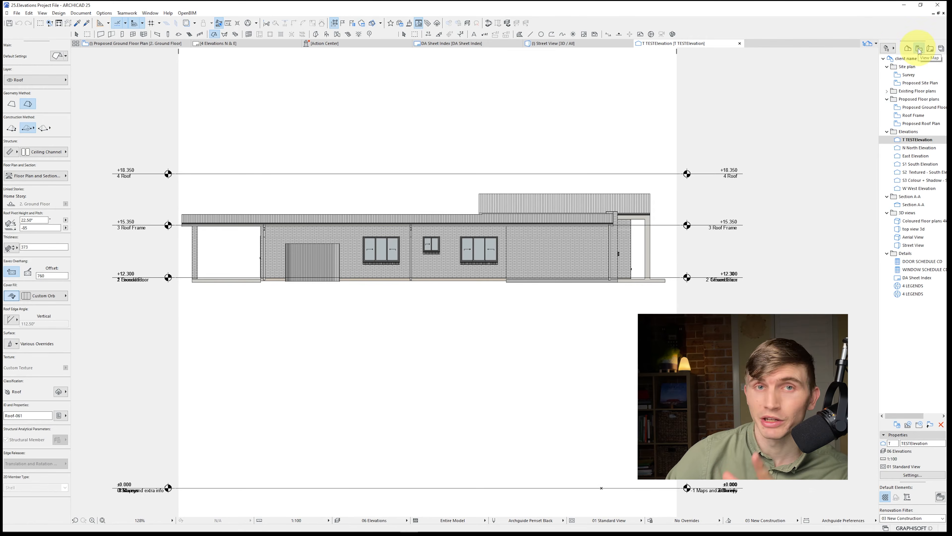
right_click(911, 139)
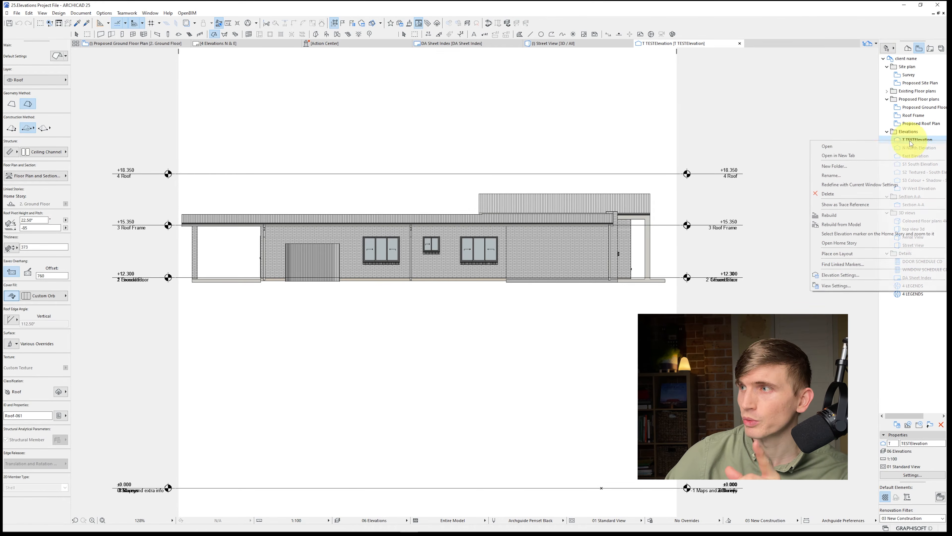
left_click(848, 286)
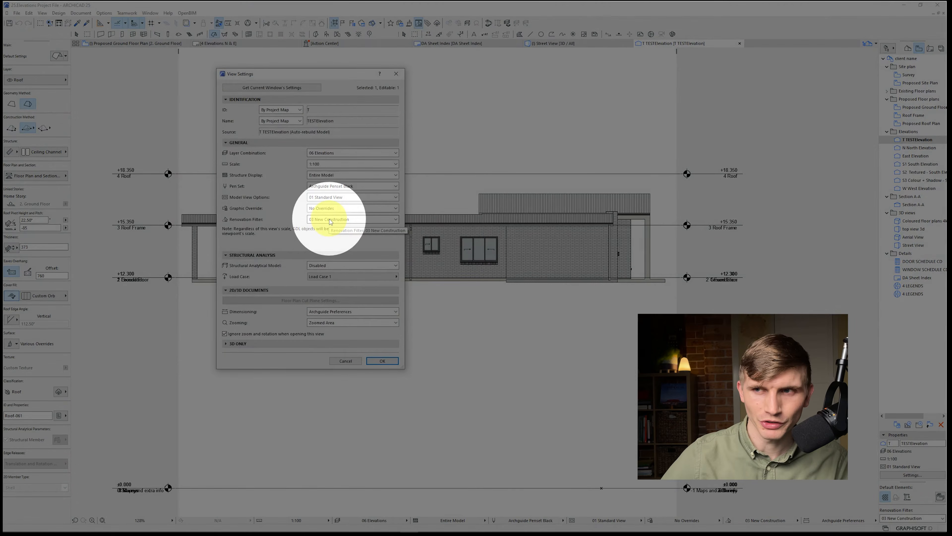
left_click(337, 219)
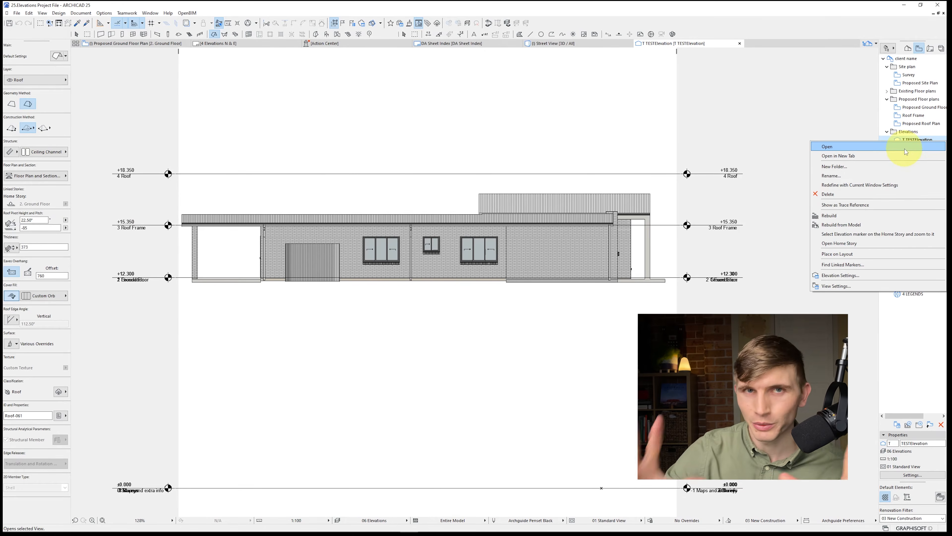
key("Escape")
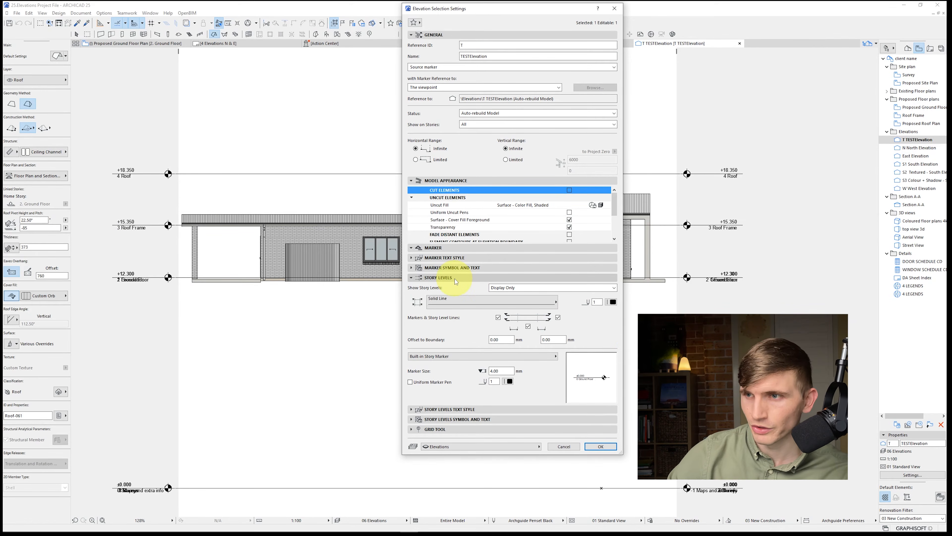
- Set Show Story Levels to None in TESTElevation's elevation settings
left_click(510, 288)
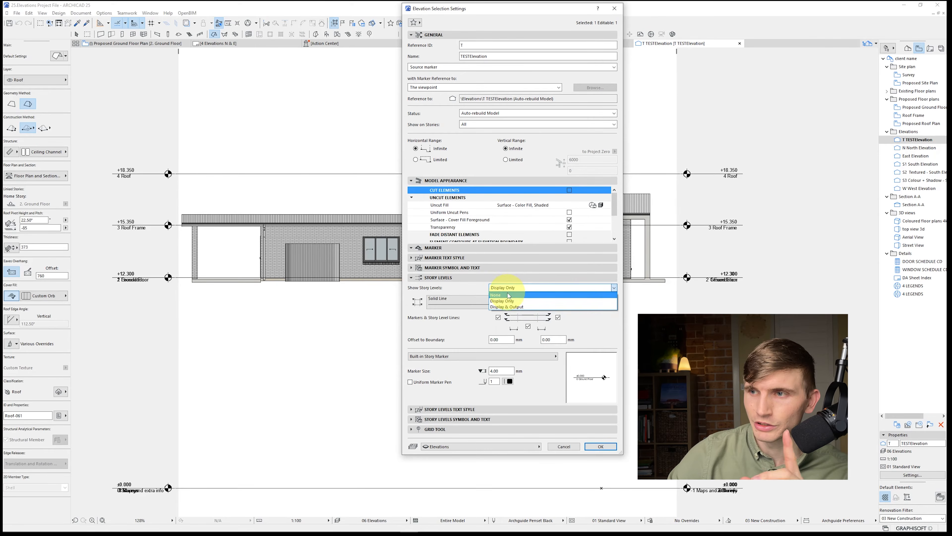
left_click(509, 296)
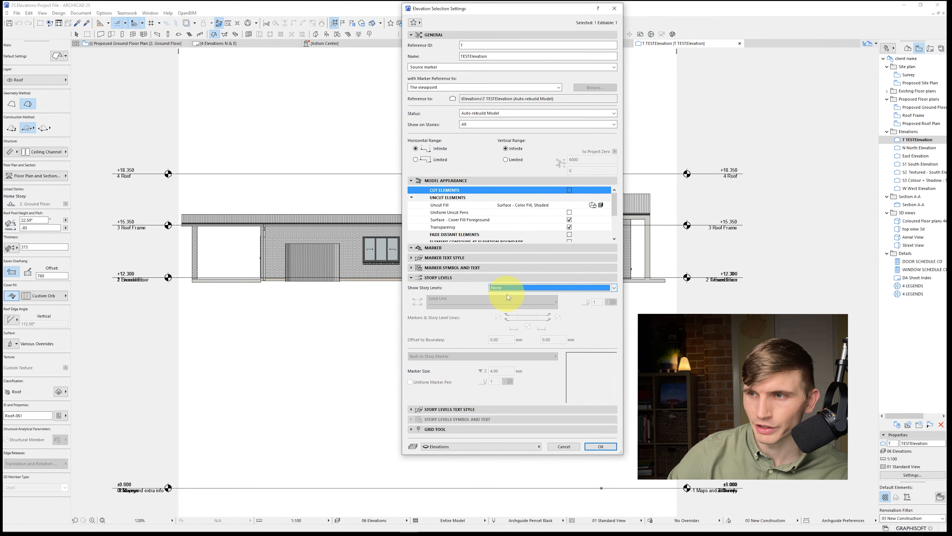
left_click(601, 446)
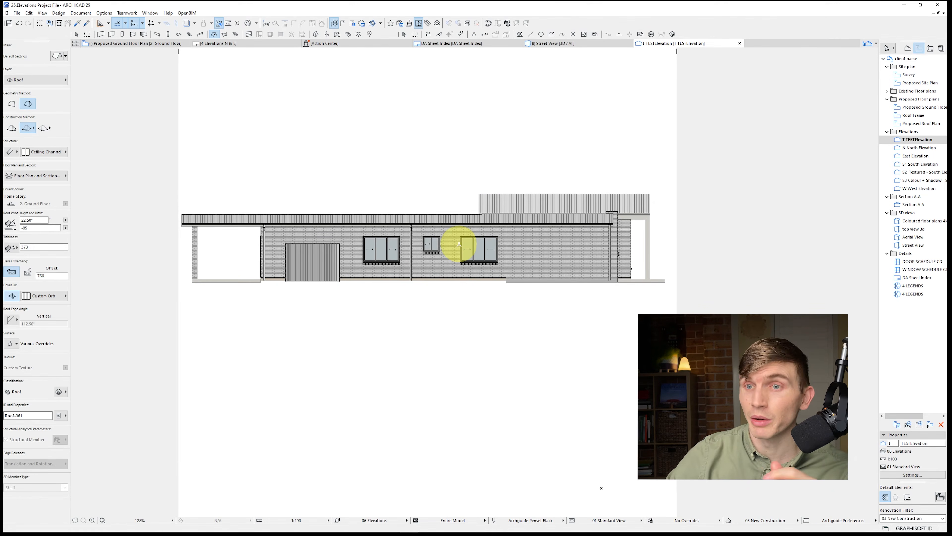
- Draw a short horizontal polyline at ground floor level, outside the left end of the house in the elevation
left_click(552, 34)
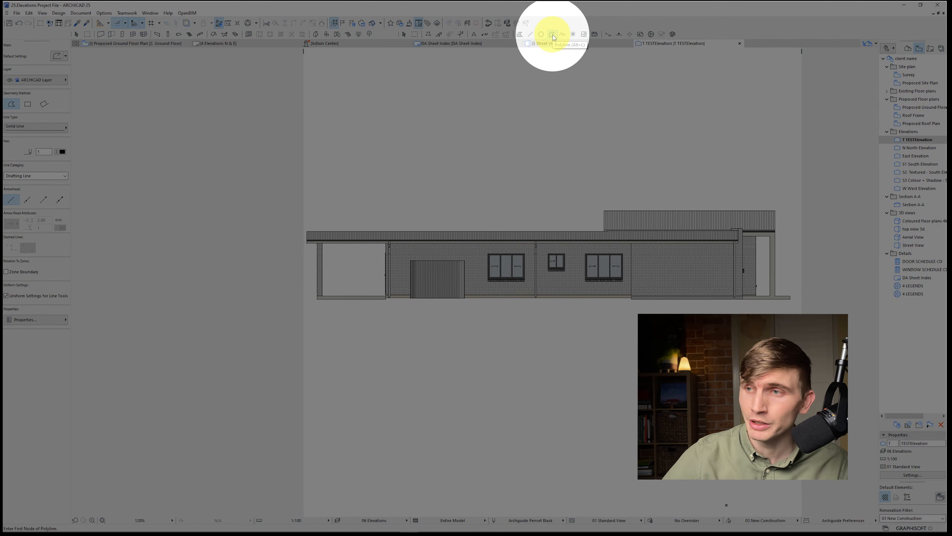
scroll(364, 294, "up", 5)
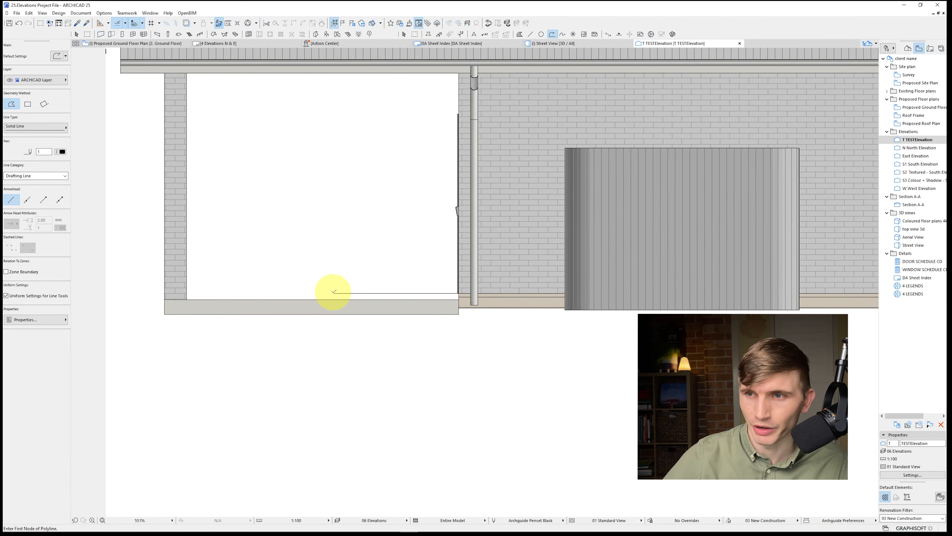
left_click(332, 291)
scroll(285, 293, "down", 4)
double_click(235, 310)
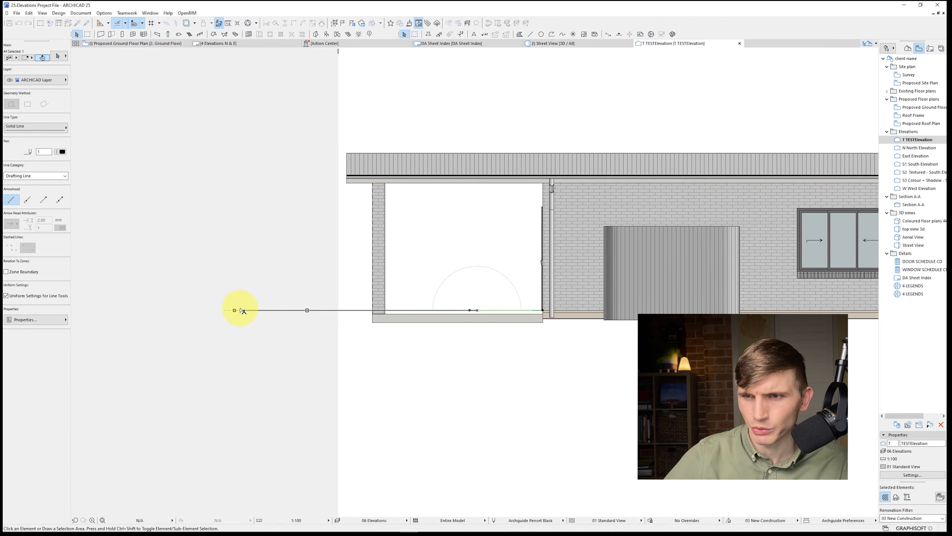
key("Escape")
- Place a level dimension, referenced to Project Zero, on the ground floor level line outside the house, using the elevation construction method
left_click(428, 34)
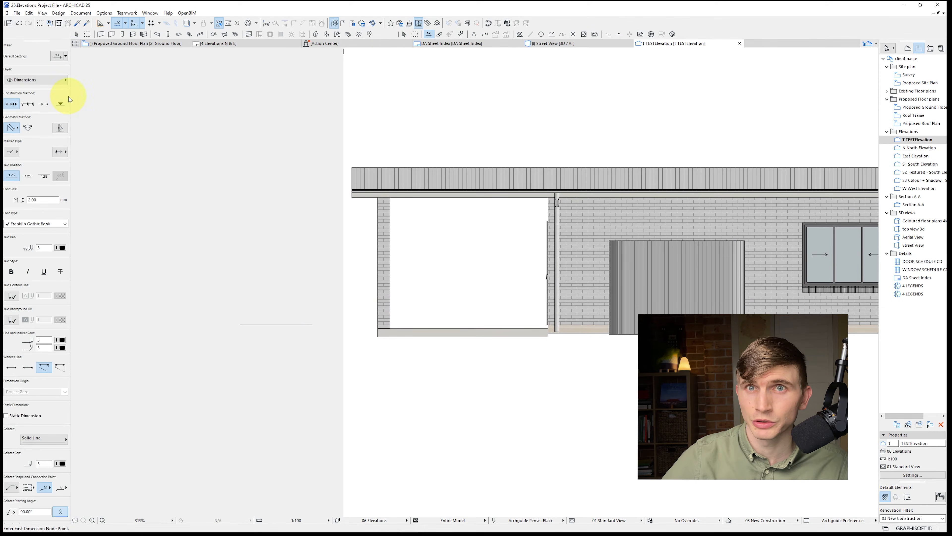
left_click(64, 105)
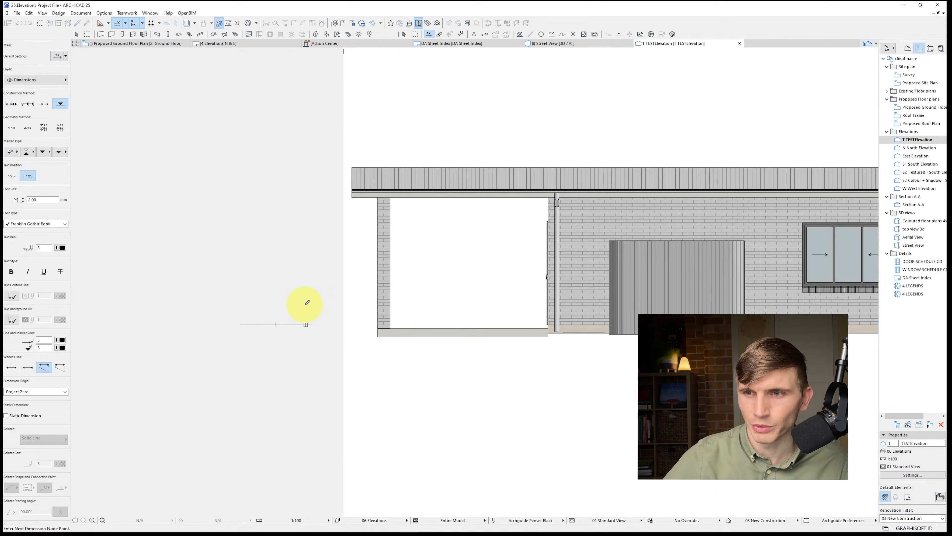
left_click(308, 315)
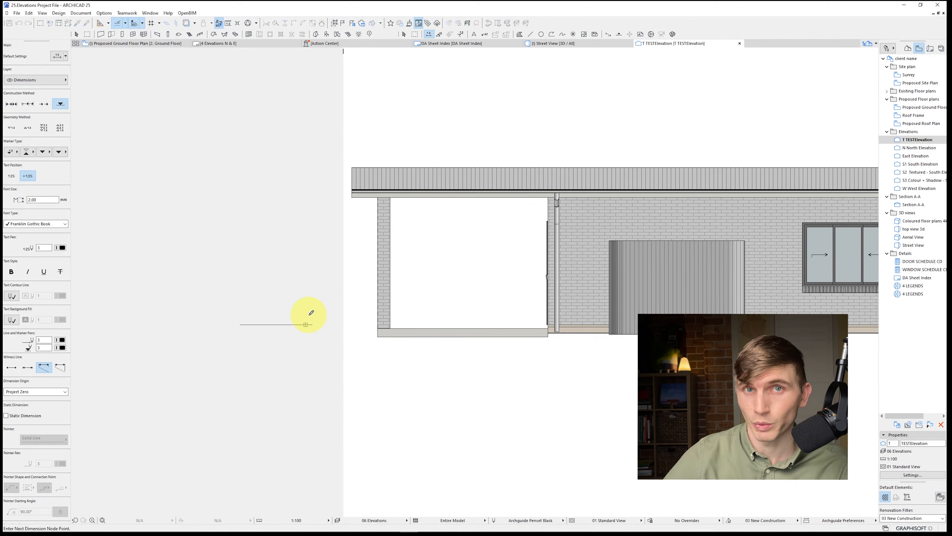
double_click(305, 304)
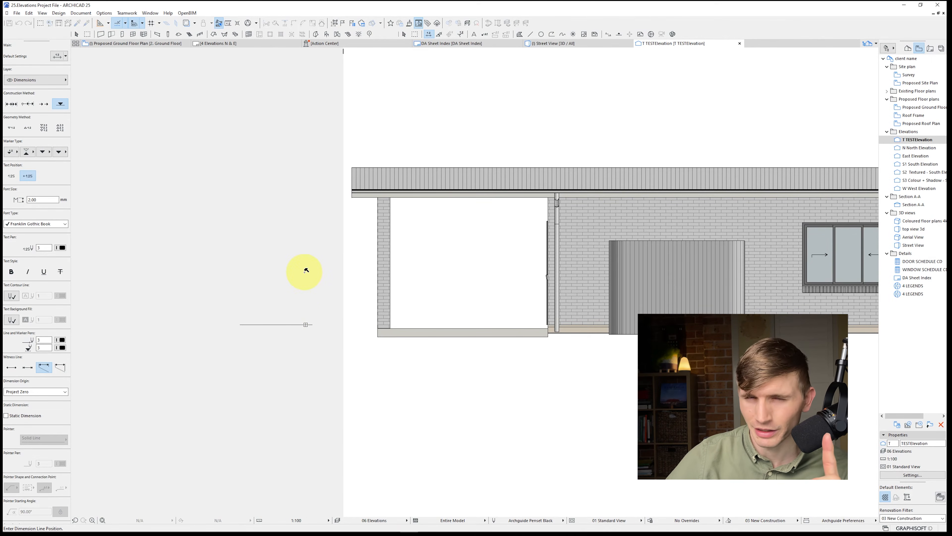
left_click(304, 271)
key("Escape")
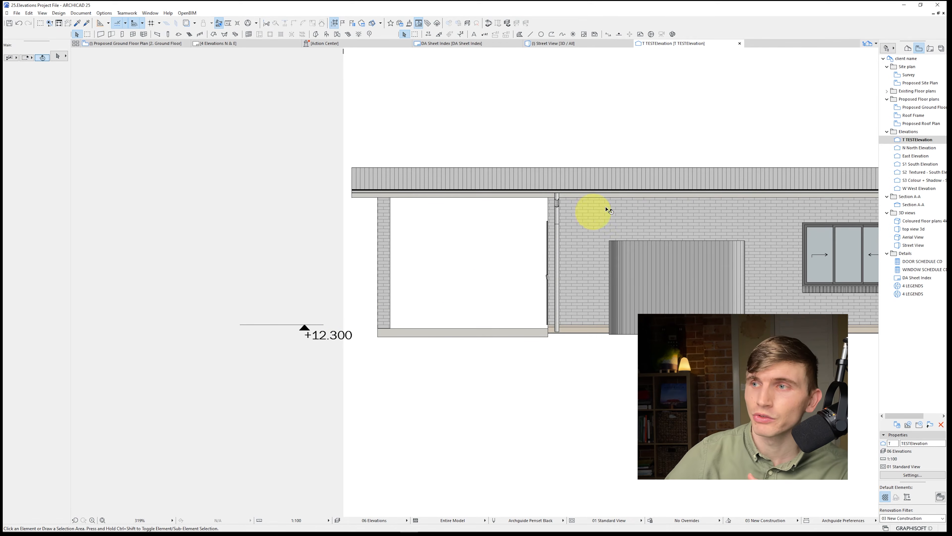
scroll(487, 254, "down", 2)
middle_click_drag(487, 254, 291, 312)
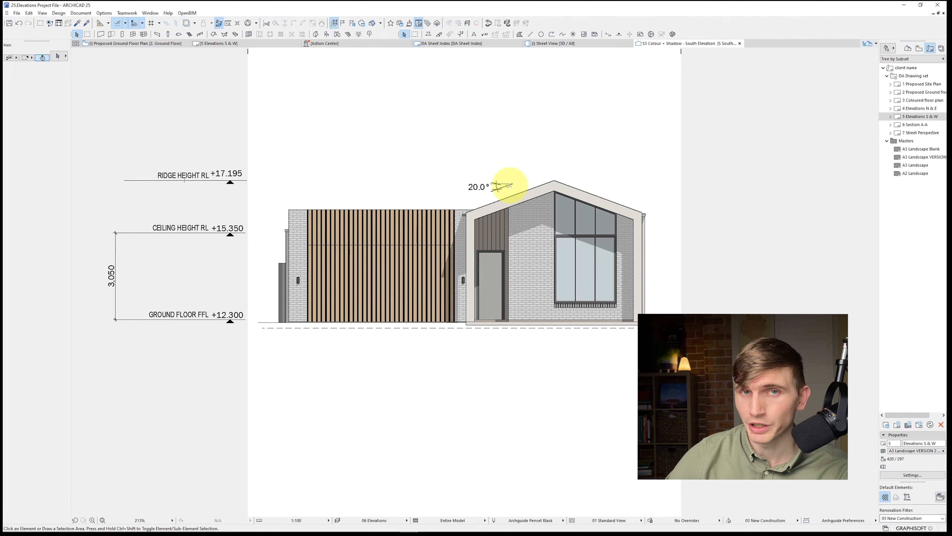
- On the S3 Colour + Shadow South Elevation, draw a V-shaped polyline with one leg along the right-hand roof slope and one horizontal
left_click(552, 35)
scroll(513, 216, "up", 4)
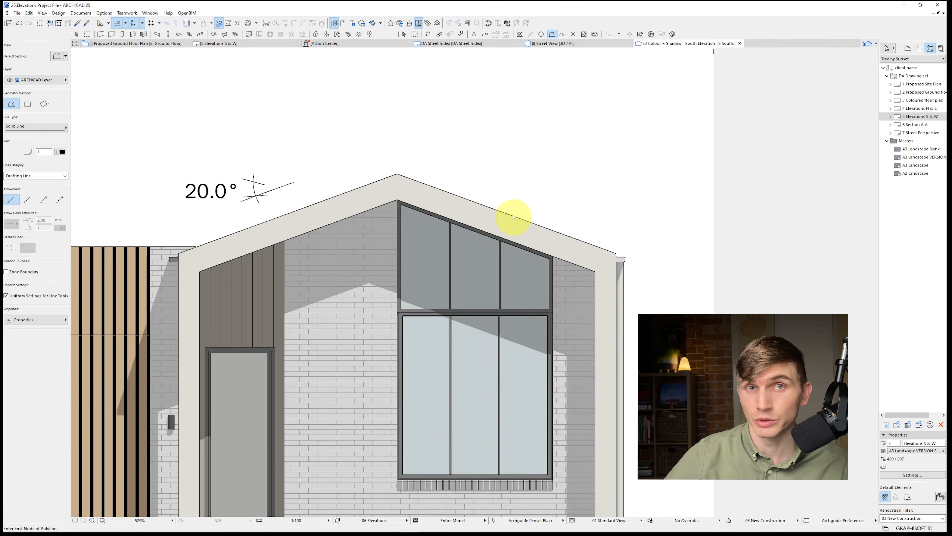
left_click(484, 205)
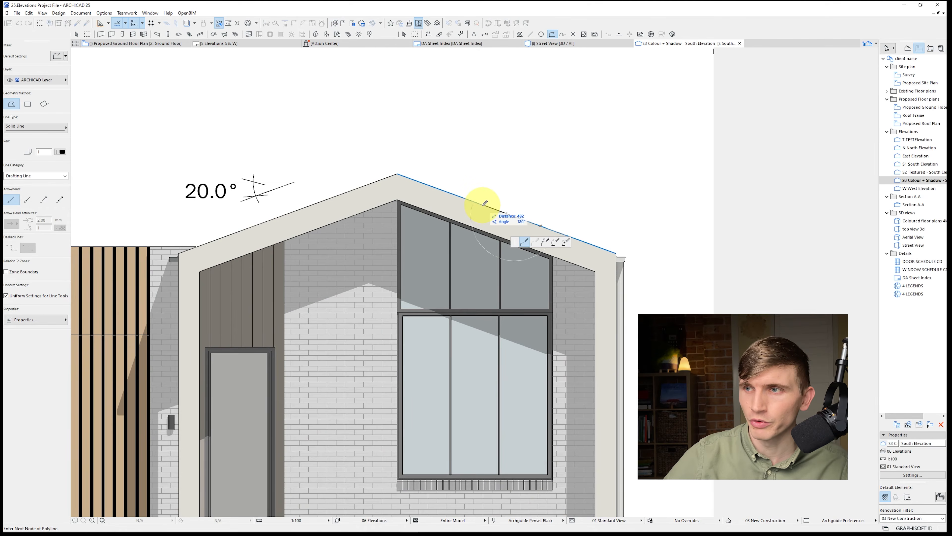
left_click(513, 214, "shift")
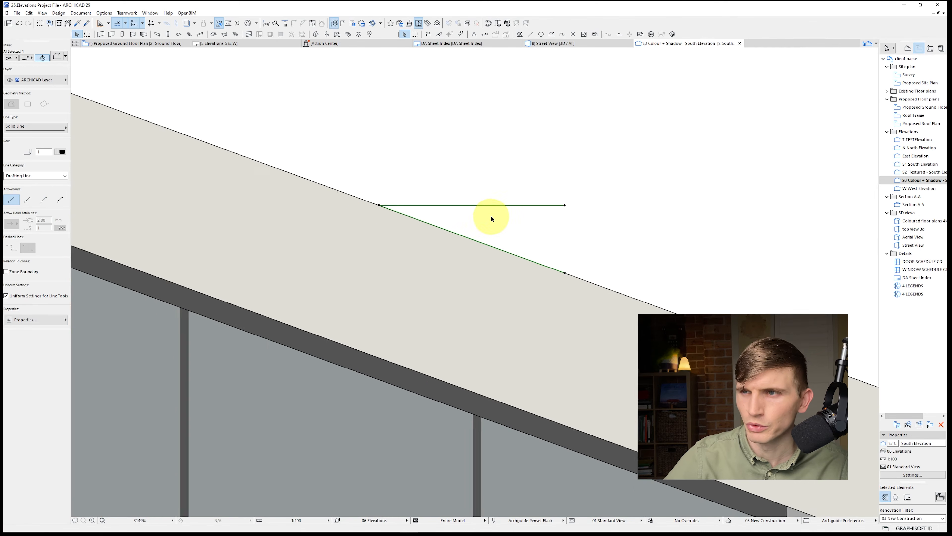
- Move the V-shaped roof pitch polyline about 355 mm up and clear of the roof slope
scroll(368, 202, "up", 3)
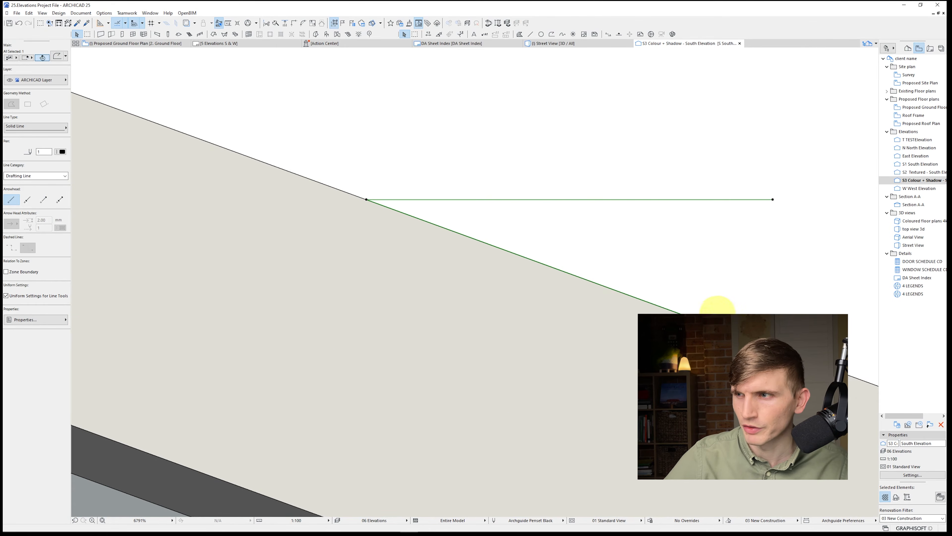
scroll(540, 277, "down", 7)
key("ctrl+d")
left_click(431, 275)
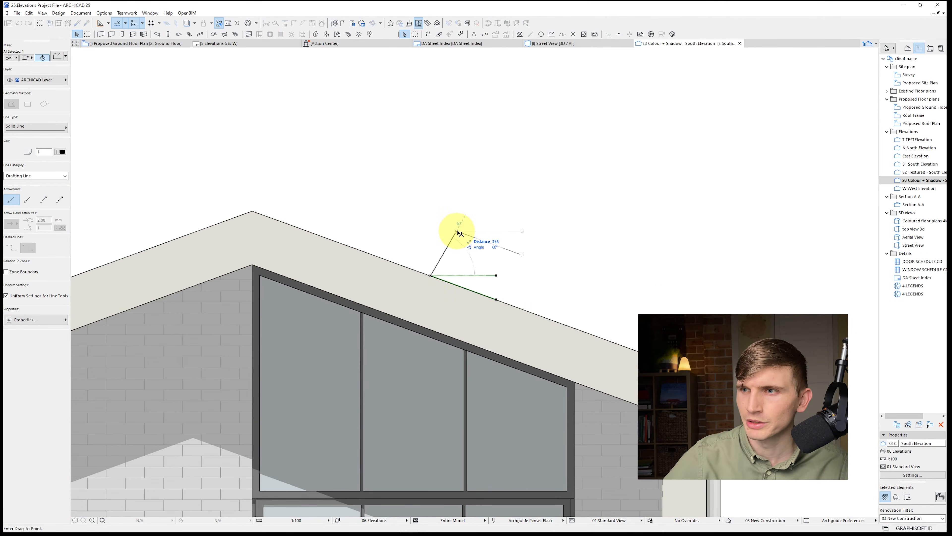
left_click(457, 228)
scroll(467, 215, "down", 1)
- Add an inner angle dimension between the horizontal and sloping legs of the roof pitch polyline, placed beyond their open end
left_click(439, 35)
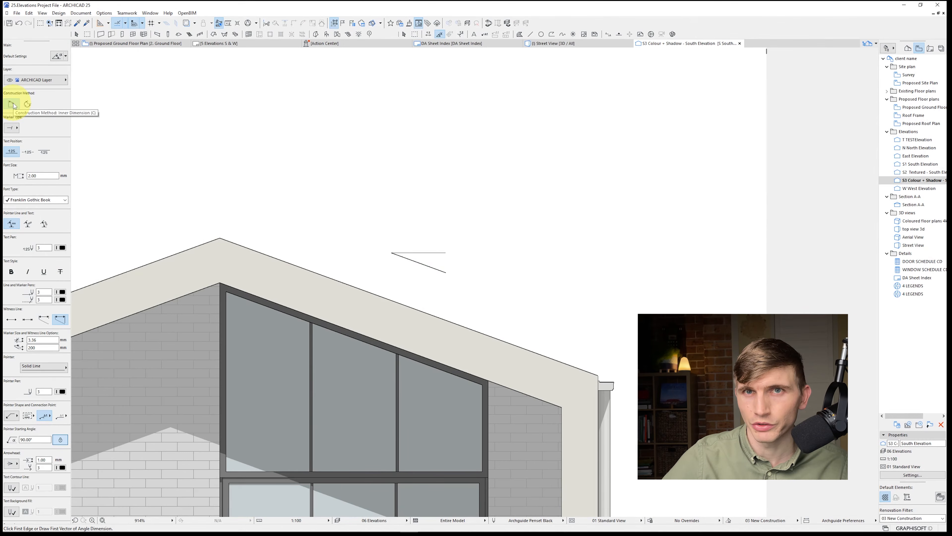
left_click(422, 253)
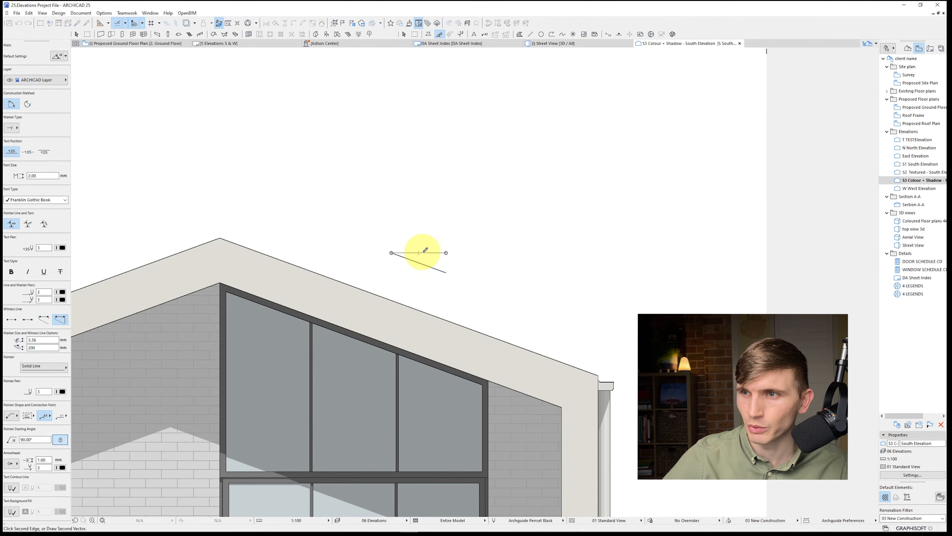
left_click(430, 263)
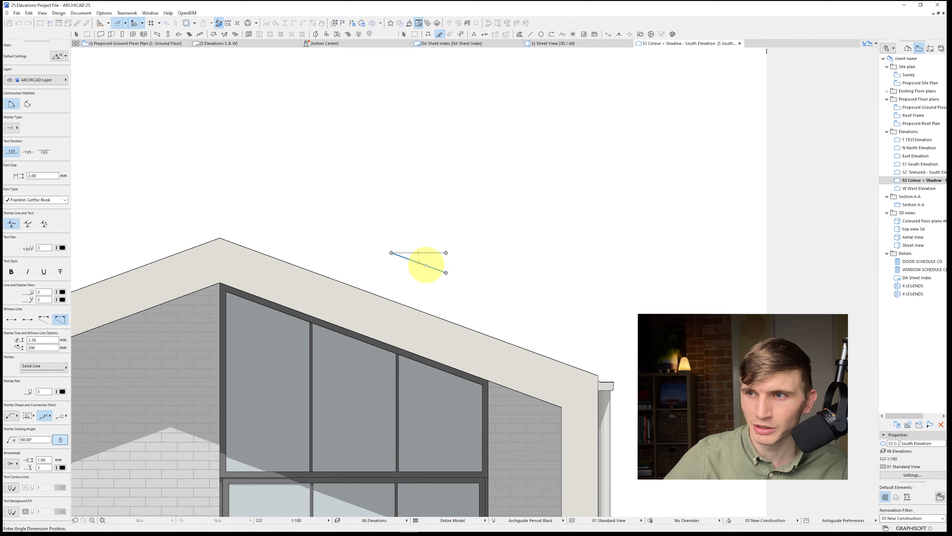
left_click(483, 262)
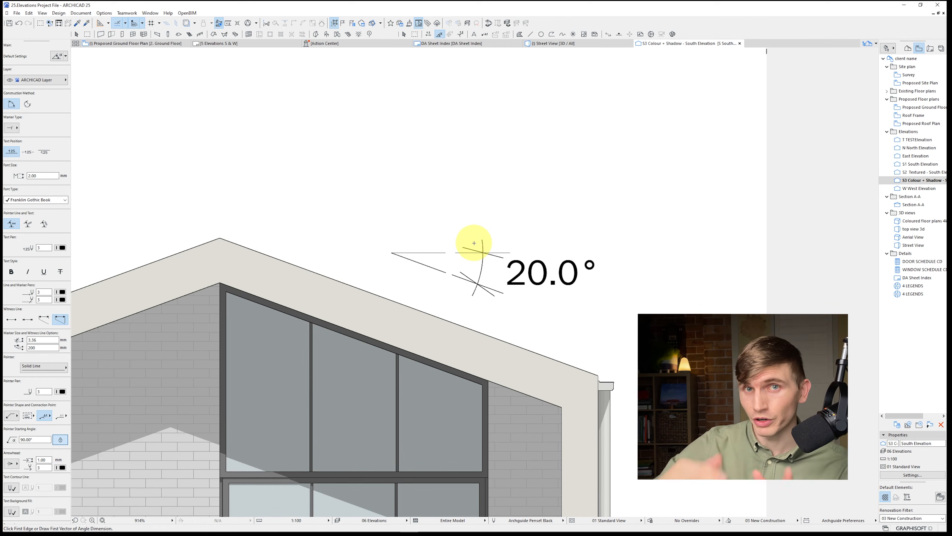
key("Escape")
scroll(474, 259, "down", 8)
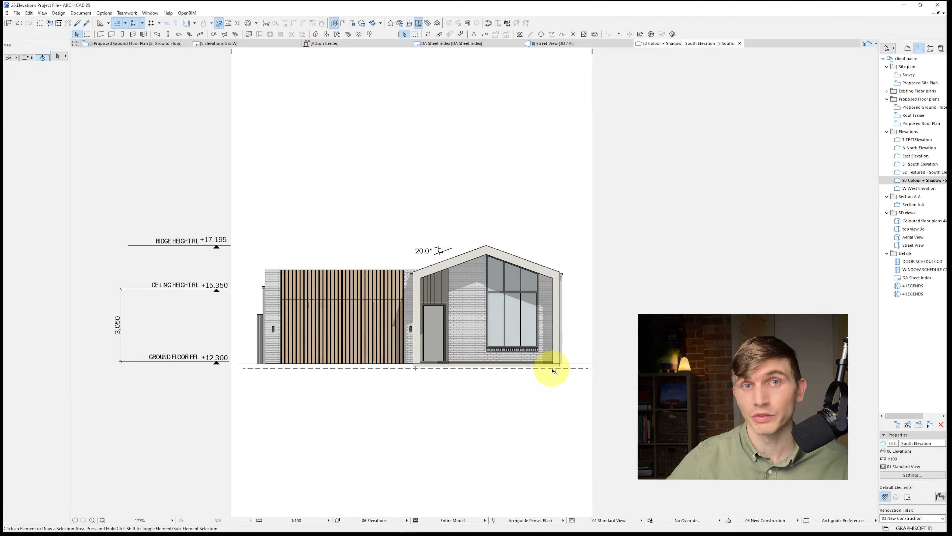
- Show the Site Mesh Existing layer in the South Elevation and try to drag the masking fill up off the ground area
key("ctrl+l")
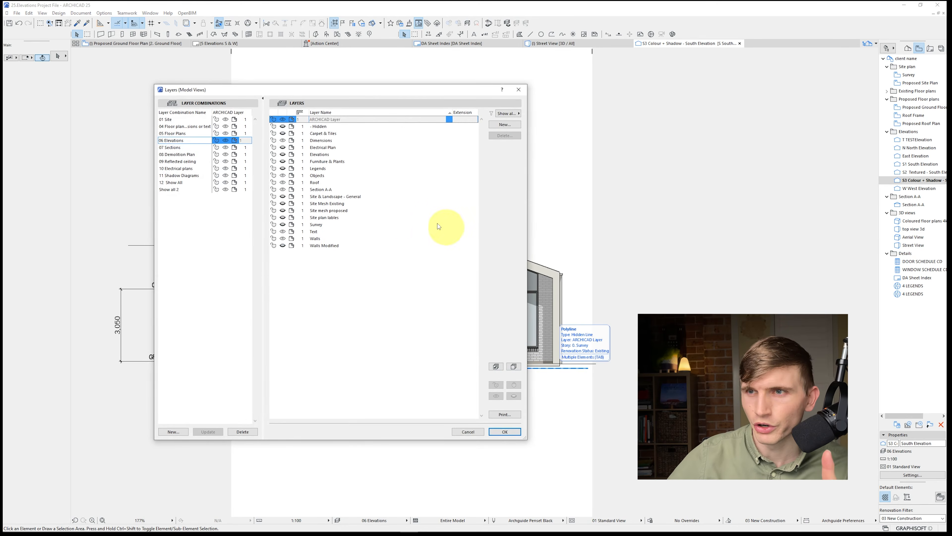
left_click(296, 204)
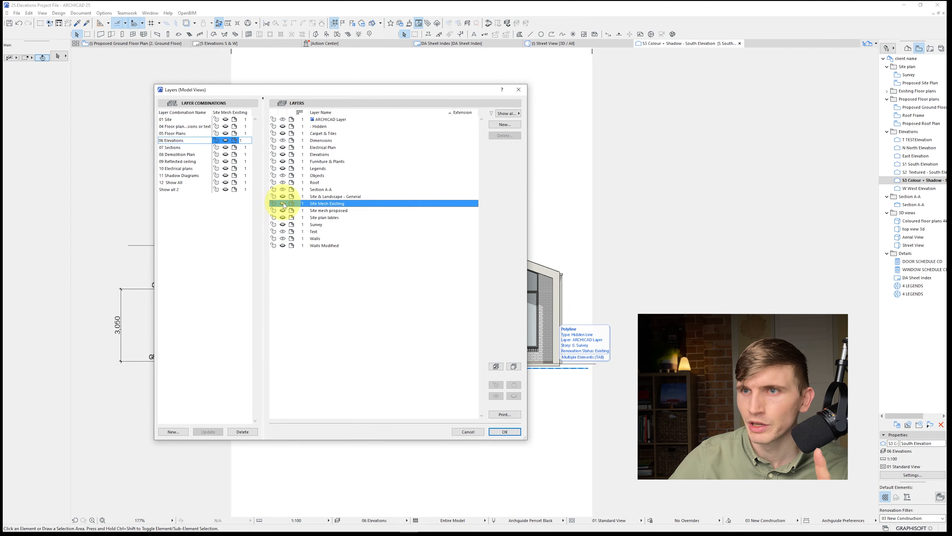
left_click(509, 433)
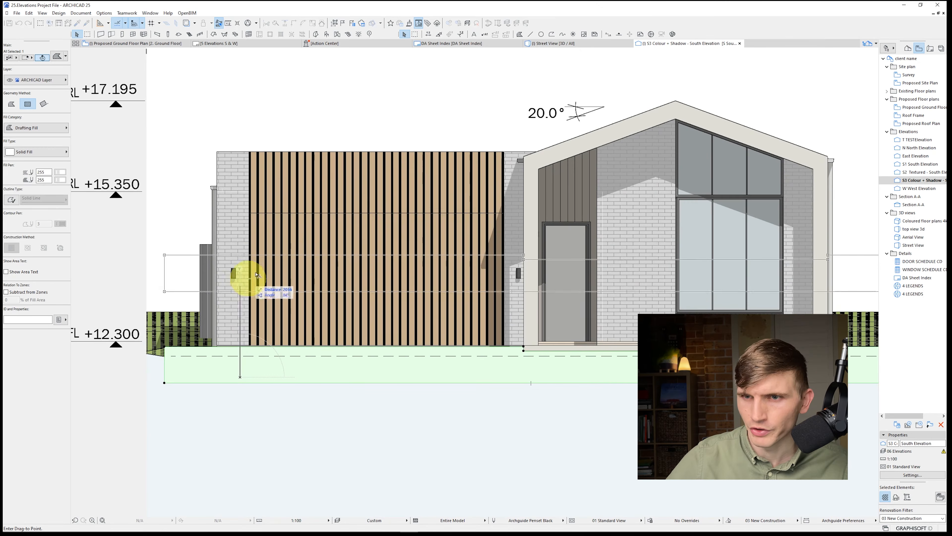
left_click(233, 88)
key("Escape")
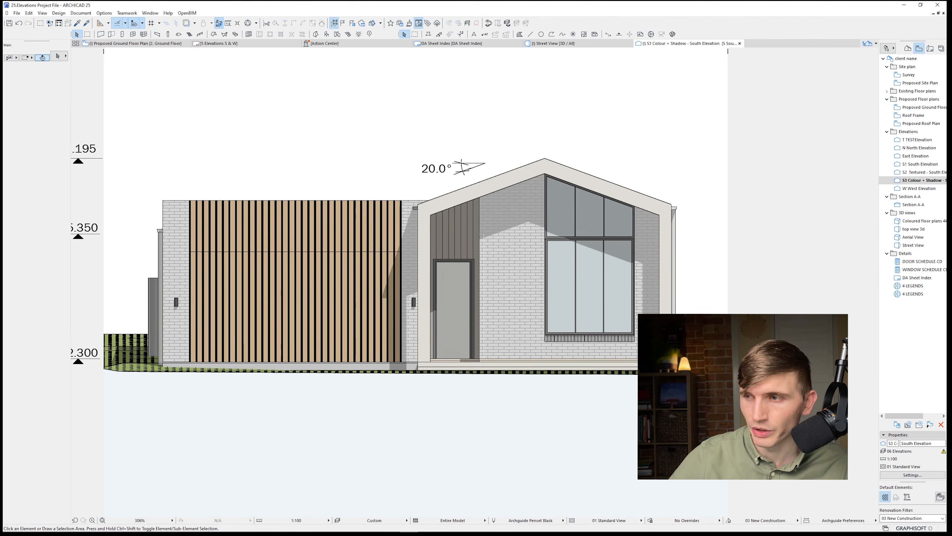
- Show the Site mesh proposed layer as well, and reopen the S3 Colour + Shadow South Elevation view to restore its saved layers
key("ctrl+l")
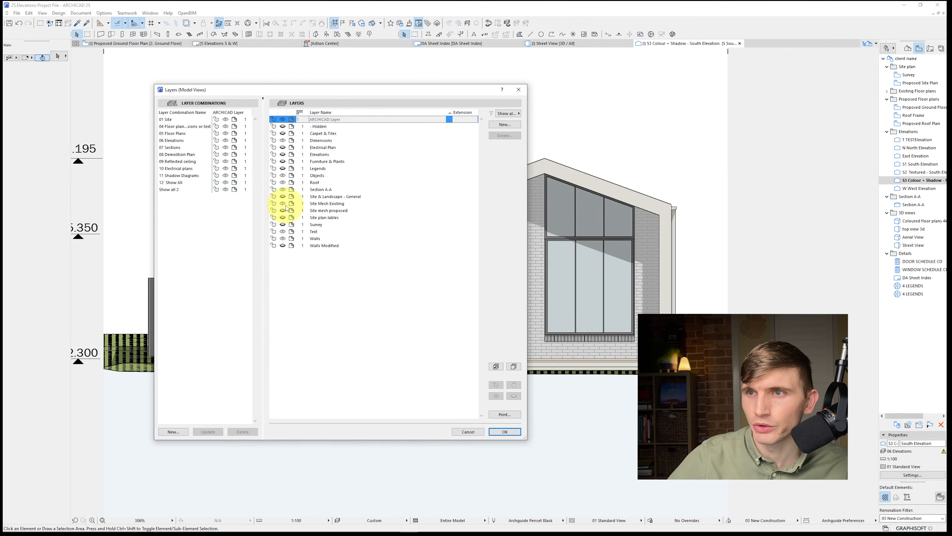
left_click(280, 214)
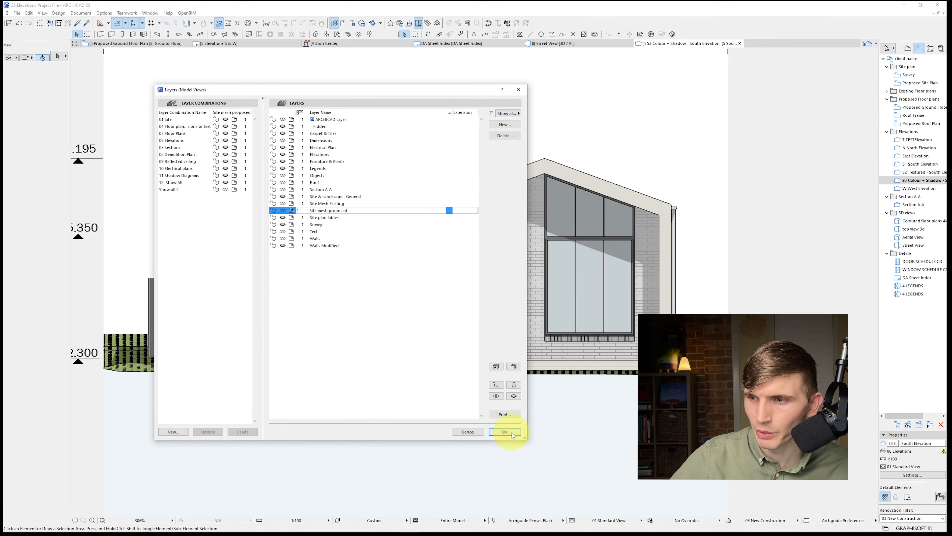
left_click(506, 431)
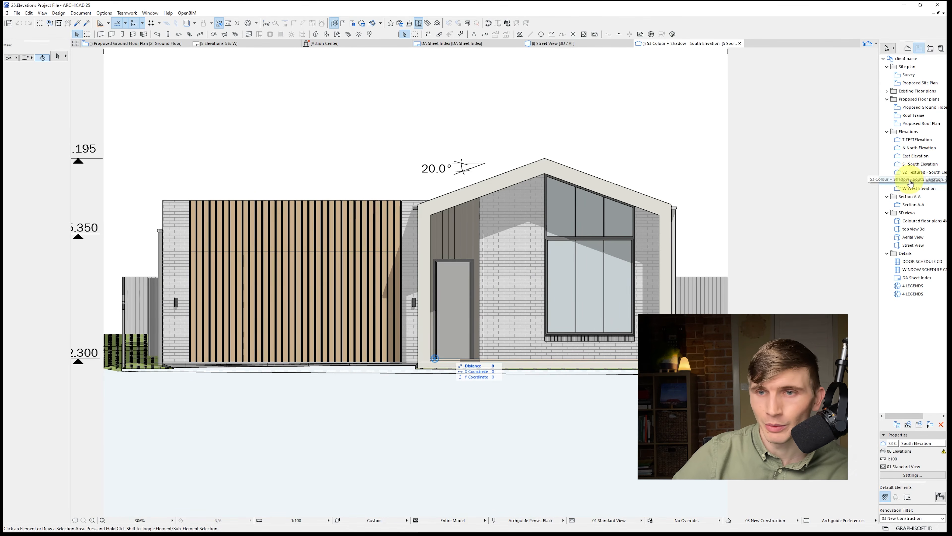
double_click(911, 180)
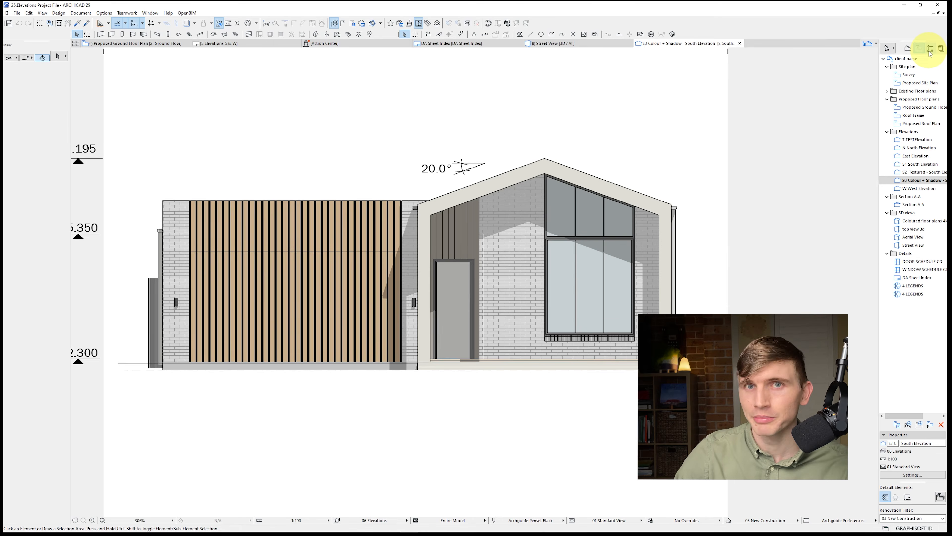
- Copy the dashed existing ground line 8500 mm vertically upward in the South Elevation
scroll(585, 98, "down", 1)
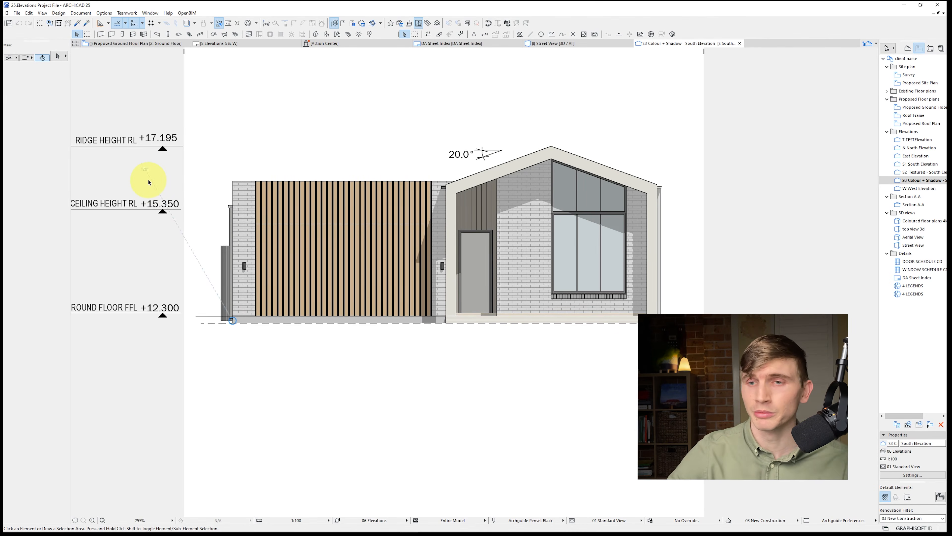
left_click(217, 316)
left_click(215, 322)
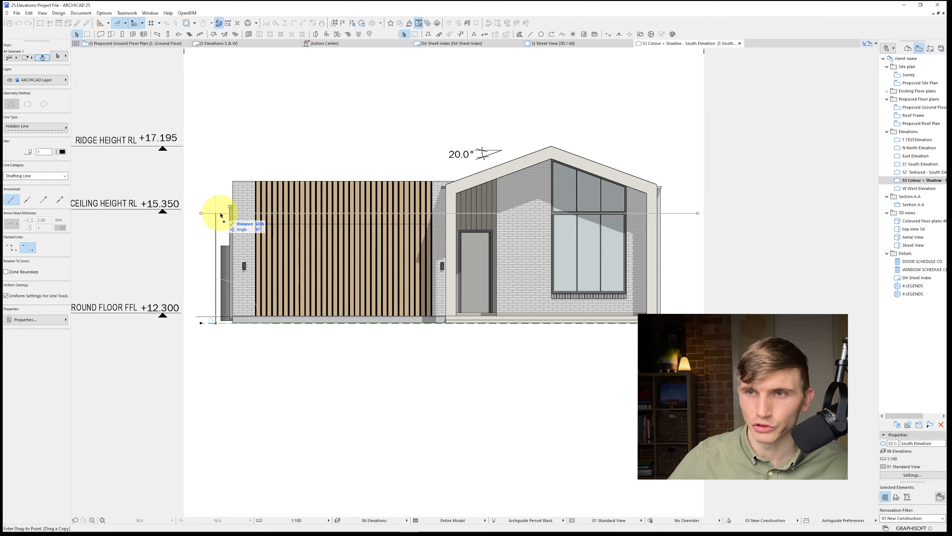
key("ctrl")
key("Tab")
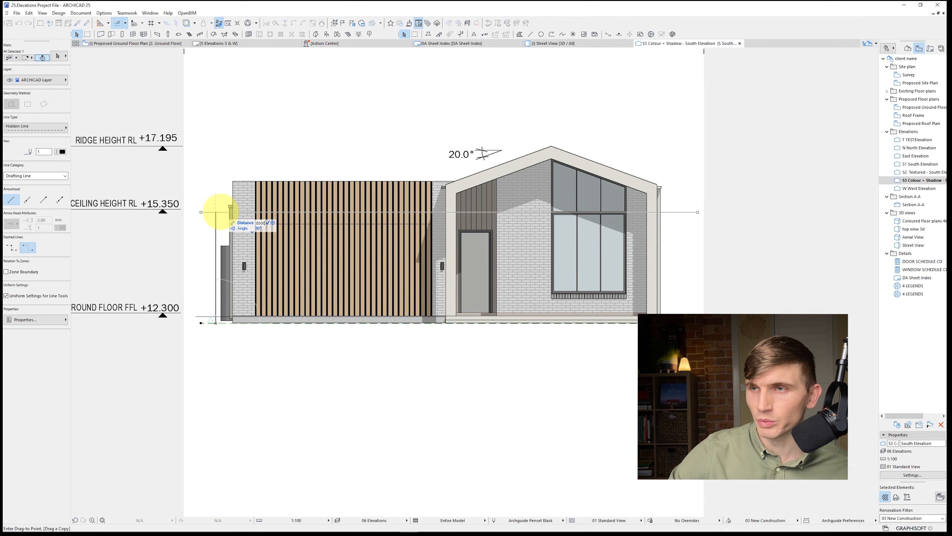
type("8500")
key("Return")
scroll(400, 293, "down", 3)
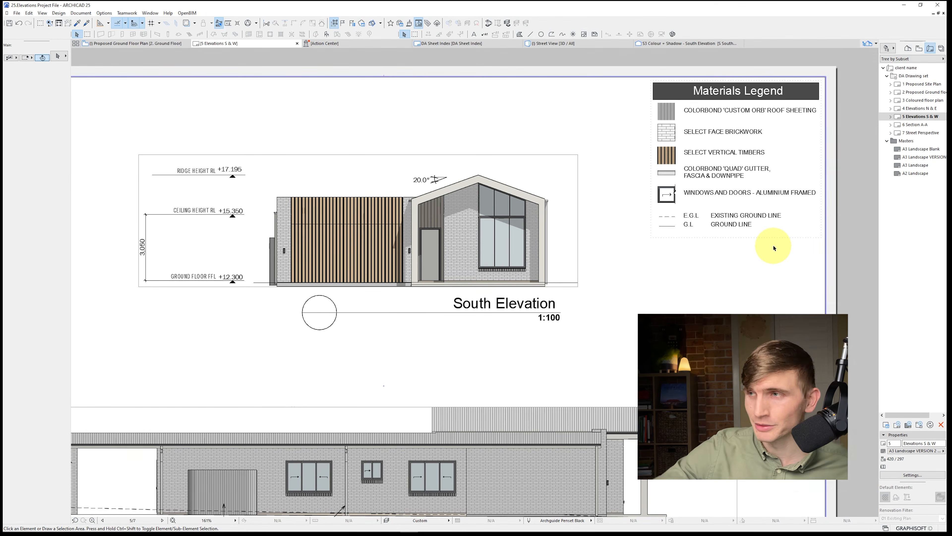
- Review the South Elevation and Materials Legend on the 5 Elevations S & W layout, and open the elevation drawing's source view
scroll(398, 204, "up", 2)
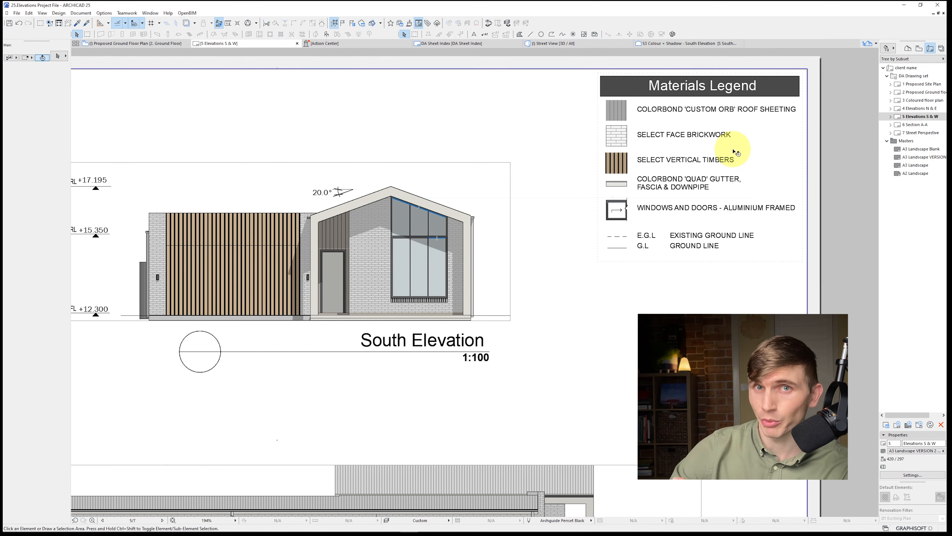
scroll(734, 152, "down", 3)
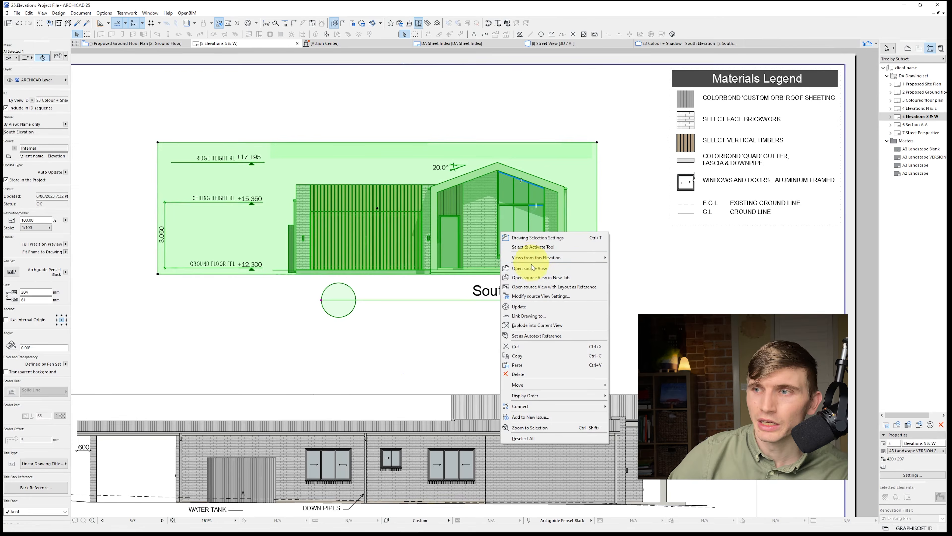
left_click(531, 267)
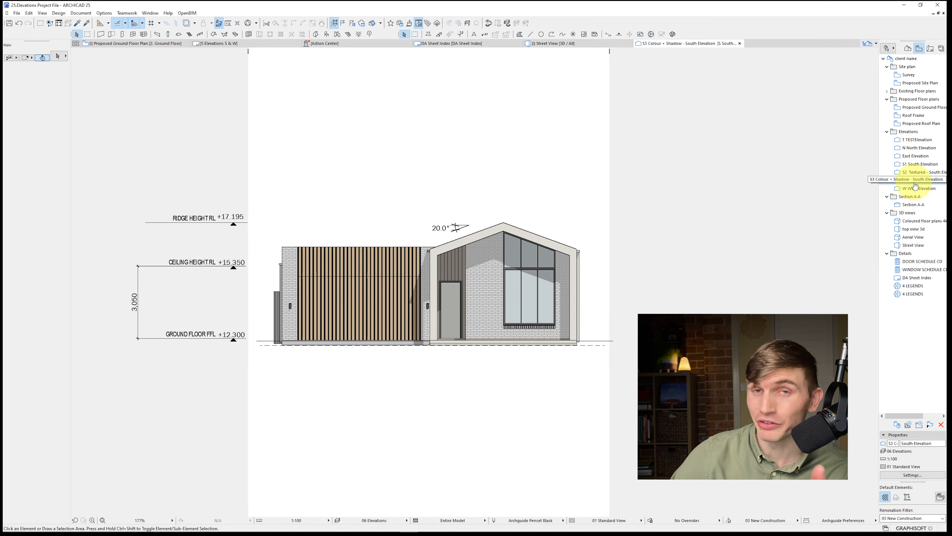
- Turn off Shadow under Model Appearance in the elevation settings of the S3 Colour + Shadow South Elevation
right_click(915, 181)
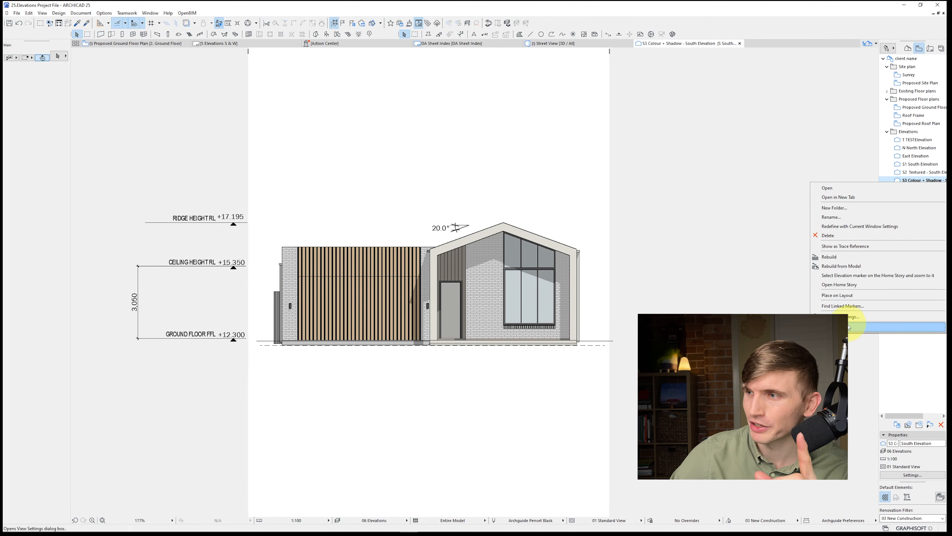
left_click(846, 316)
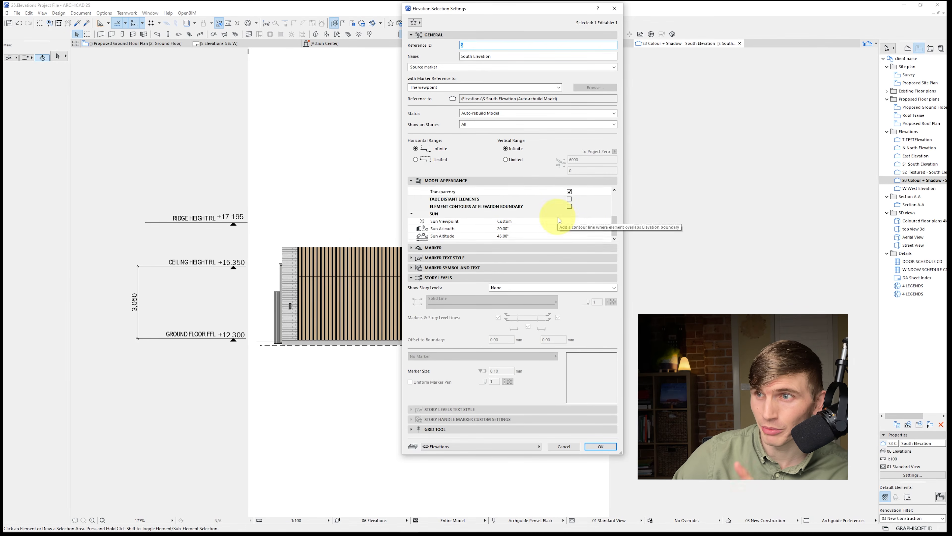
left_click(569, 235)
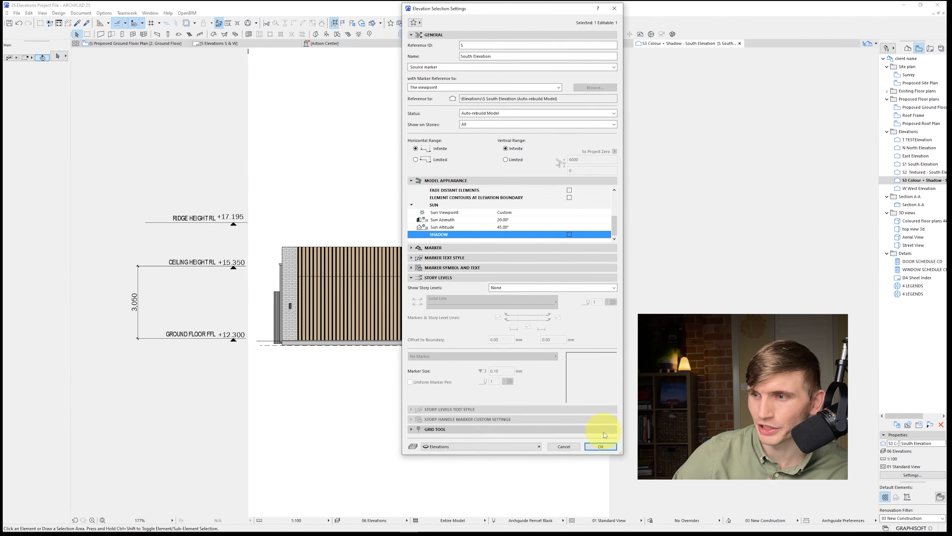
left_click(600, 445)
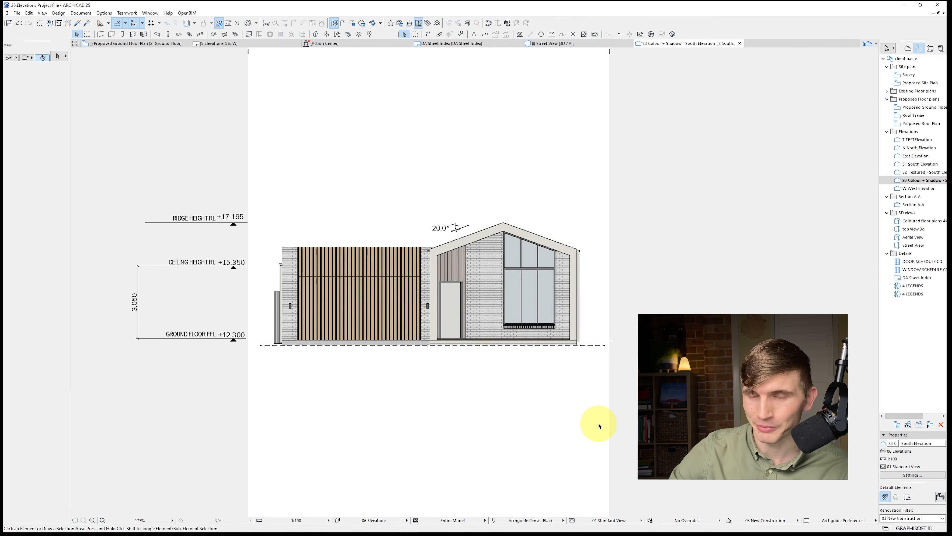
- Turn Shadow back on under Model Appearance in the elevation settings of the S3 Colour + Shadow South Elevation
key("ctrl+t")
left_click(569, 234)
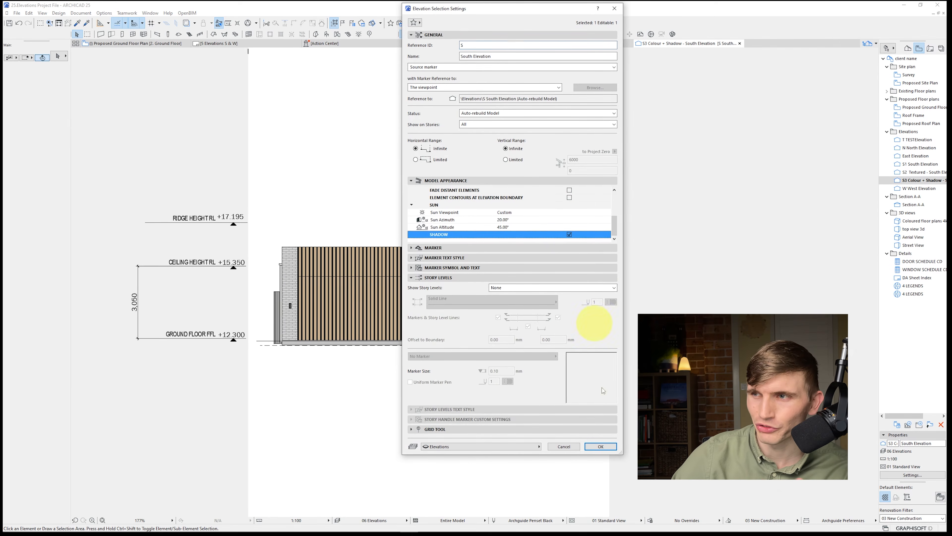
left_click(598, 449)
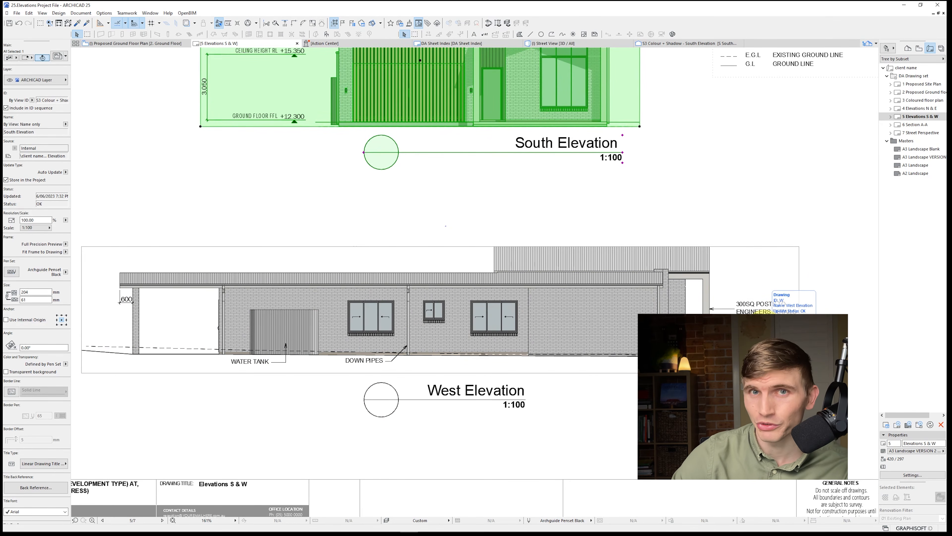
- Open the West Elevation drawing's source view and label the porch column 300SQ COLUMN TO ENGINEERS DETAILS with an arrow pointer
right_click(769, 329)
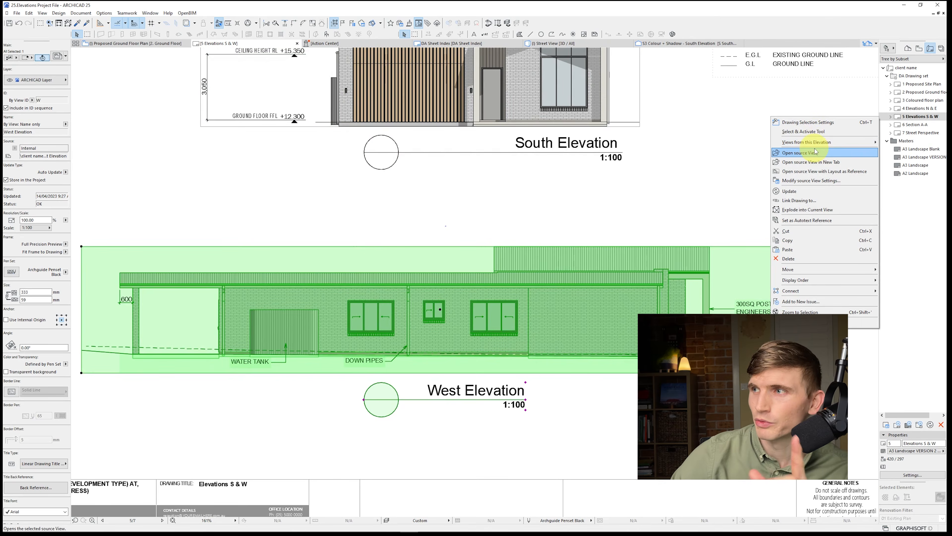
left_click(814, 152)
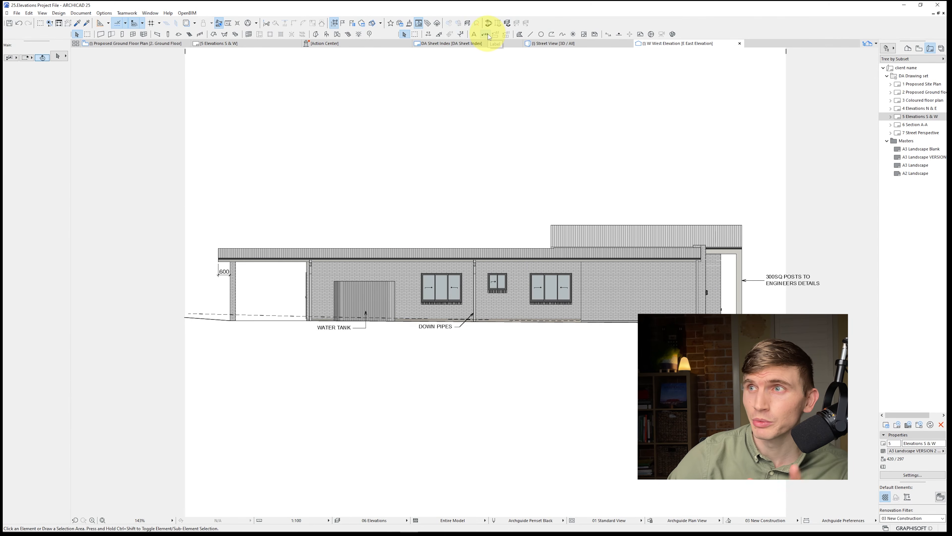
left_click(487, 34)
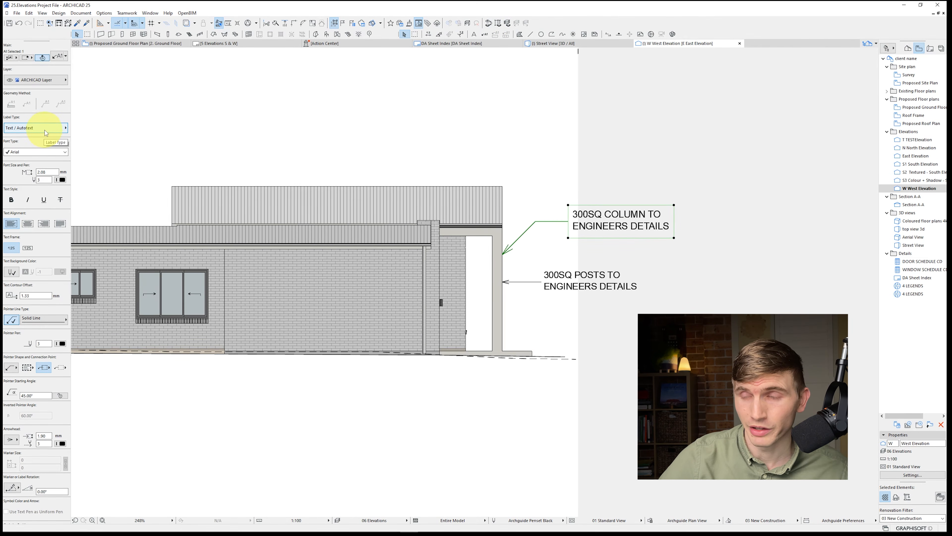
key("Escape")
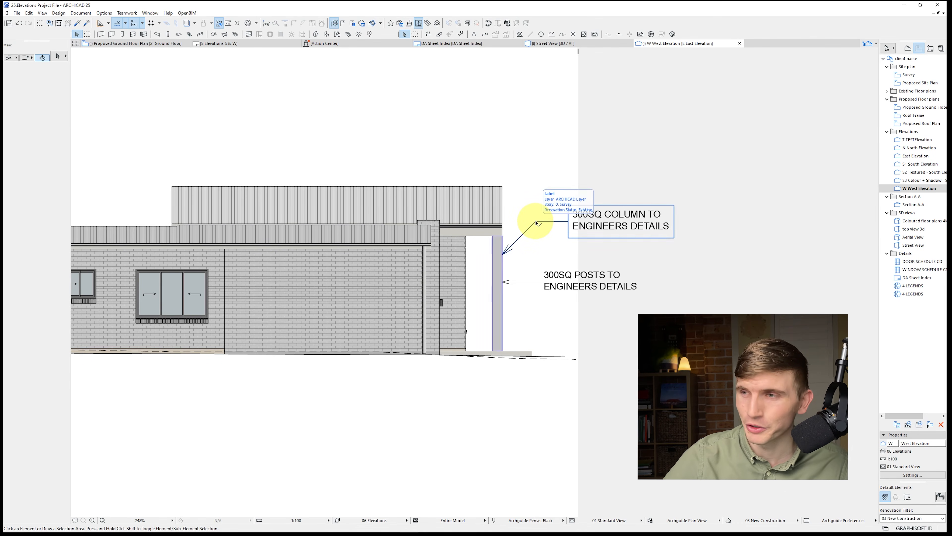
- Place another label with the column label's settings on the upper roof and change its text to COLORBOND ROOF
left_click(536, 222, "alt")
left_click(334, 186)
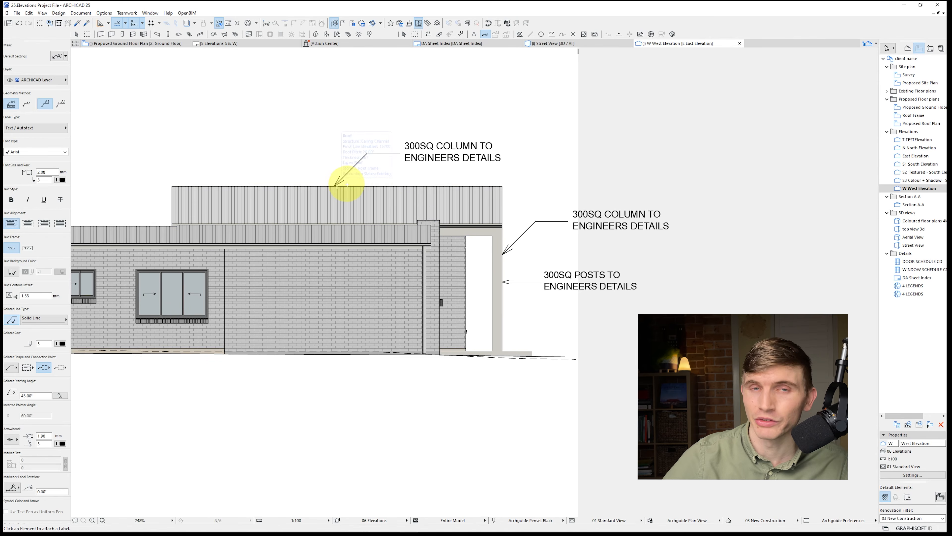
double_click(445, 160)
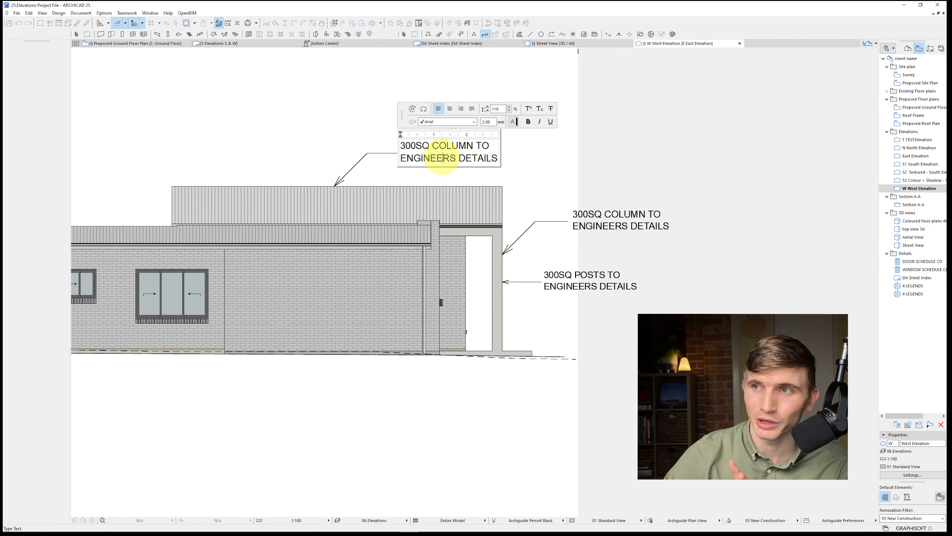
key("Escape")
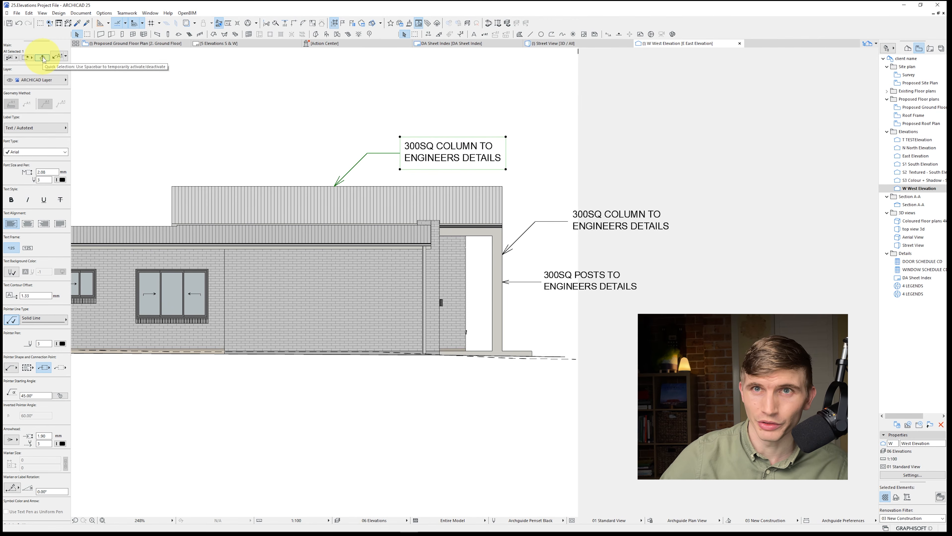
double_click(473, 159)
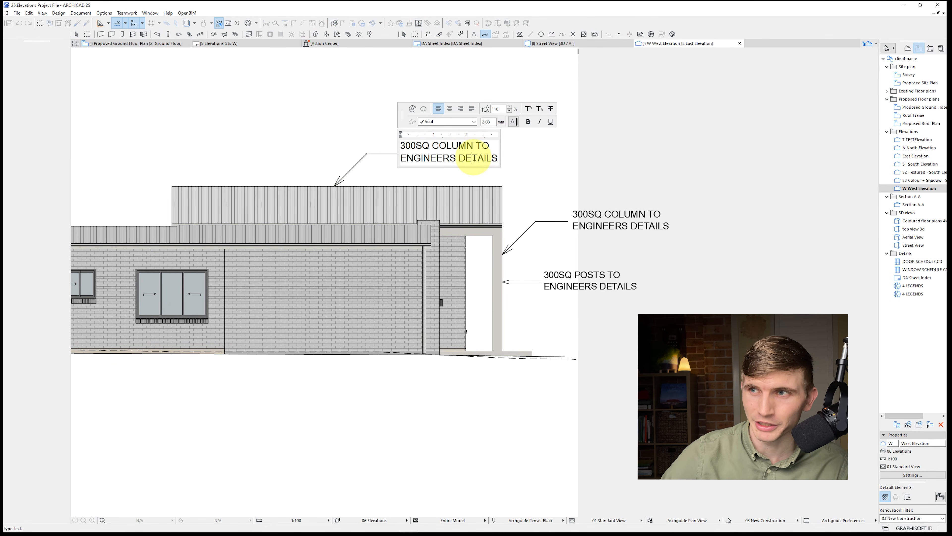
key("ctrl+a")
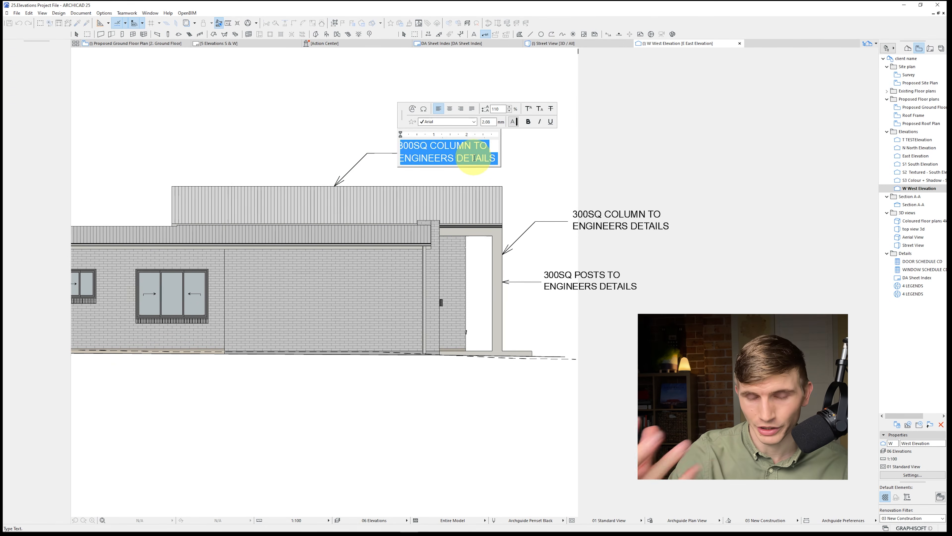
type("COLORBOND ROOF")
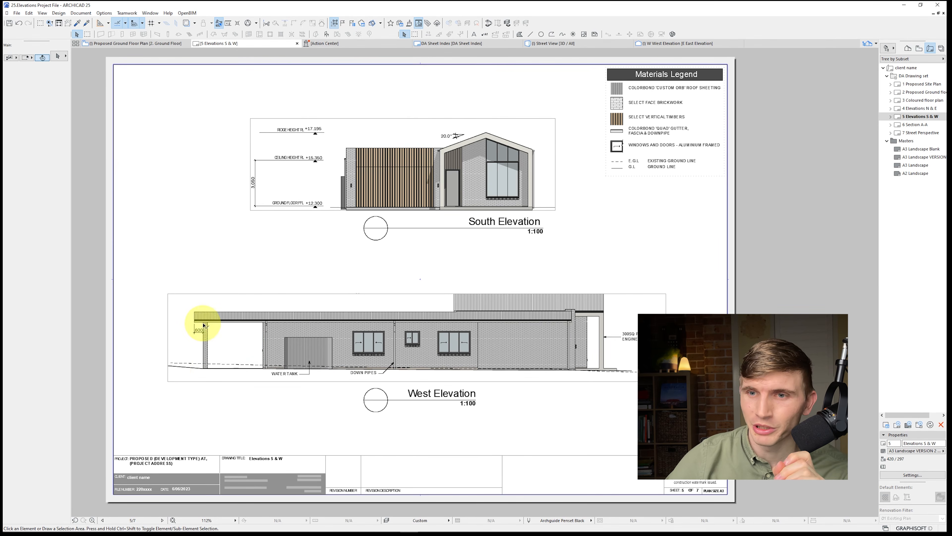
- Examine the eave overhang dimension of the West Elevation on the 5 Elevations S & W layout
scroll(189, 328, "up", 5)
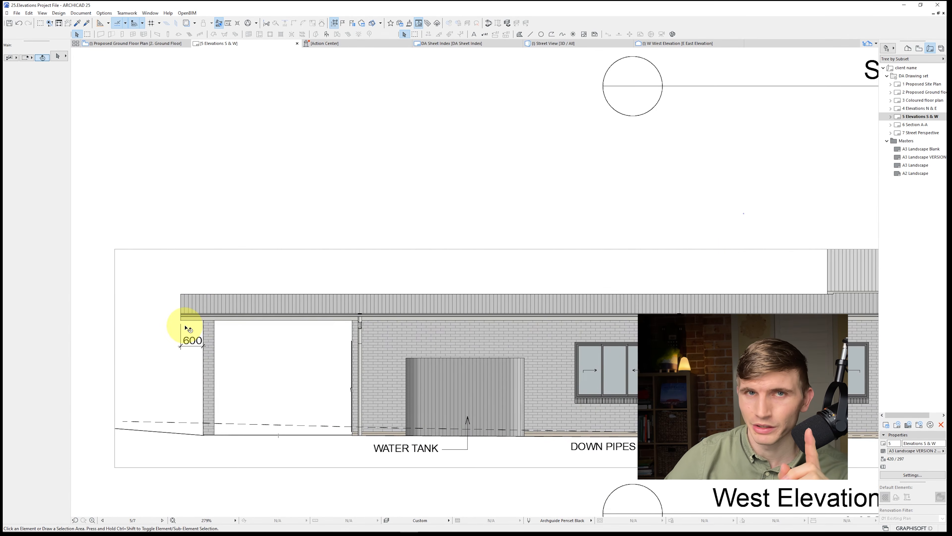
left_click(187, 323)
scroll(334, 371, "down", 5)
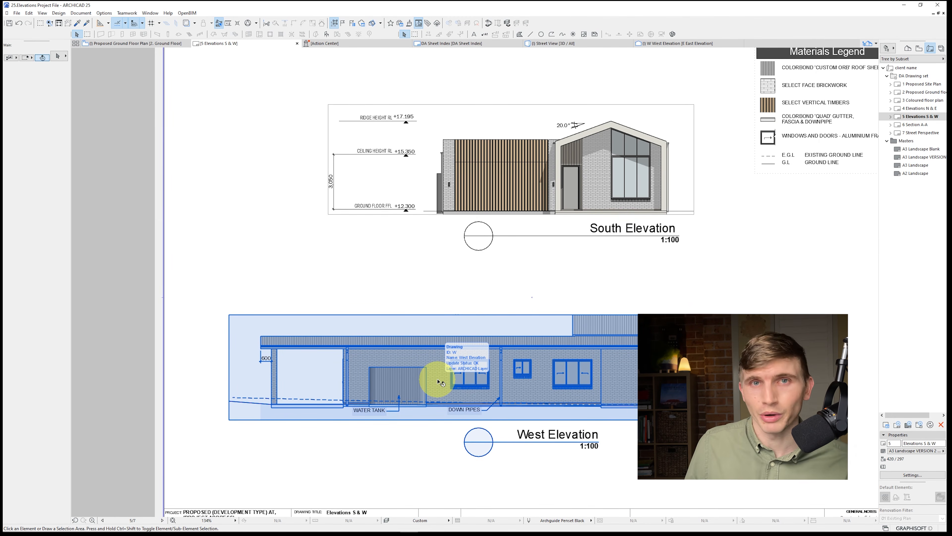
left_click(851, 352)
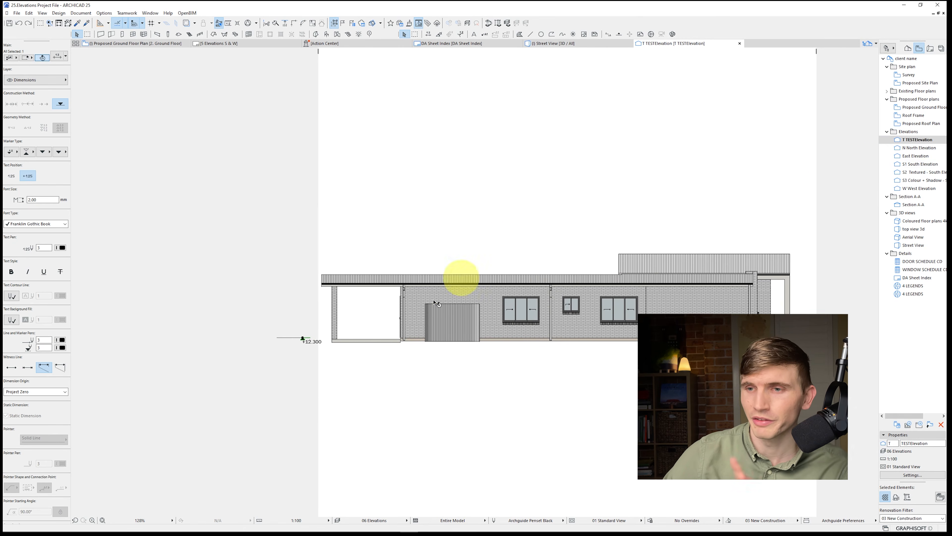
- Move the ground floor level dimension's text above its level line in the T TESTElevation view
left_click(321, 360)
scroll(305, 342, "up", 5)
left_click(322, 342)
left_click_drag(321, 342, 287, 322)
left_click(288, 322)
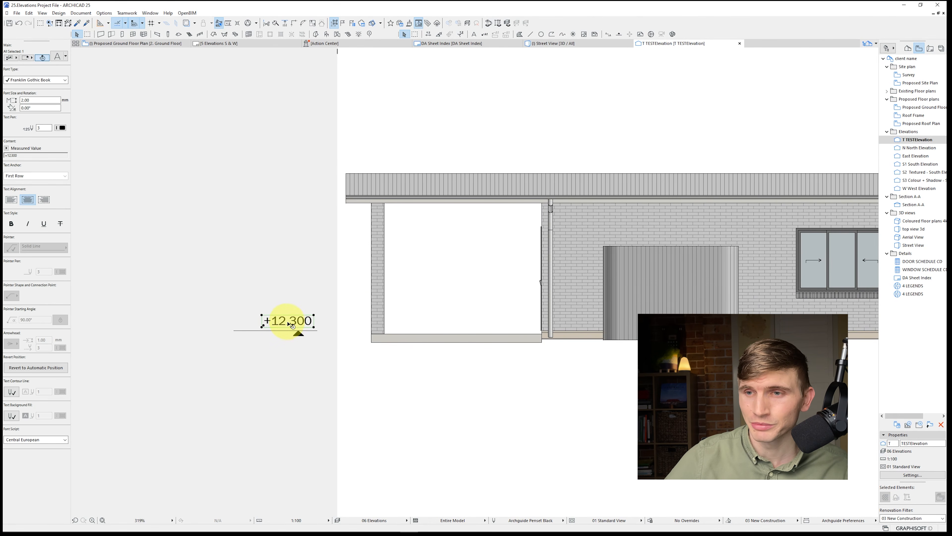
- Prefix the level dimension's measured value with the custom text GROUND FLOOR HEIGHT and reposition the text
left_click(63, 57)
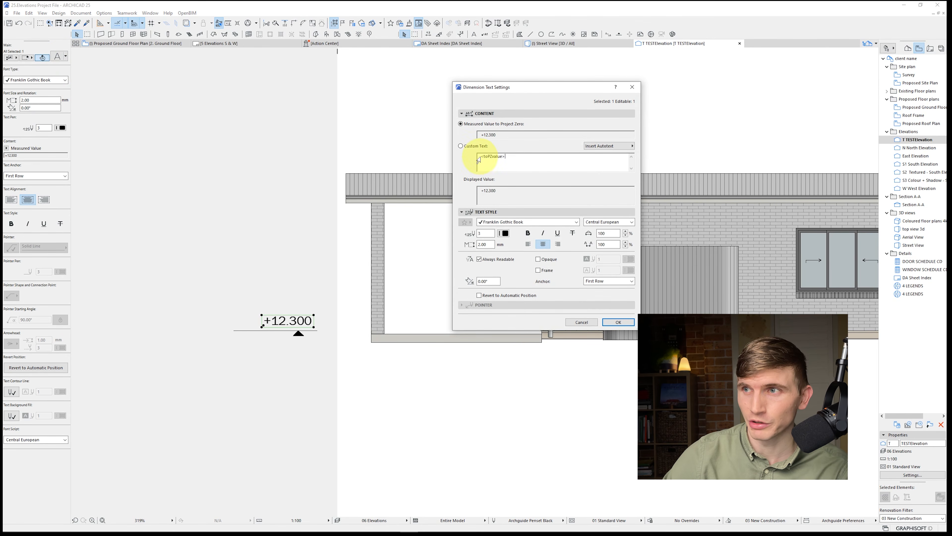
left_click(485, 156)
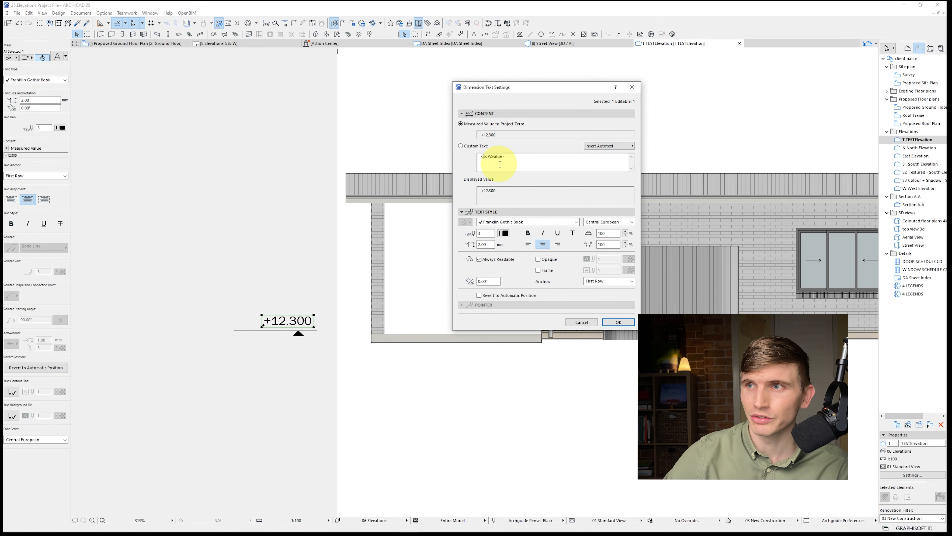
type("GR")
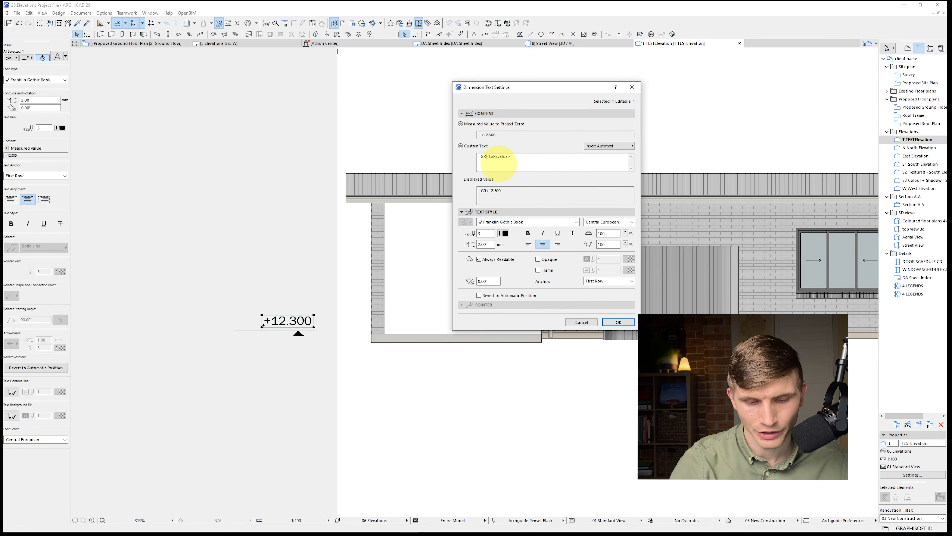
type("OUND FLOOR HEIGHT")
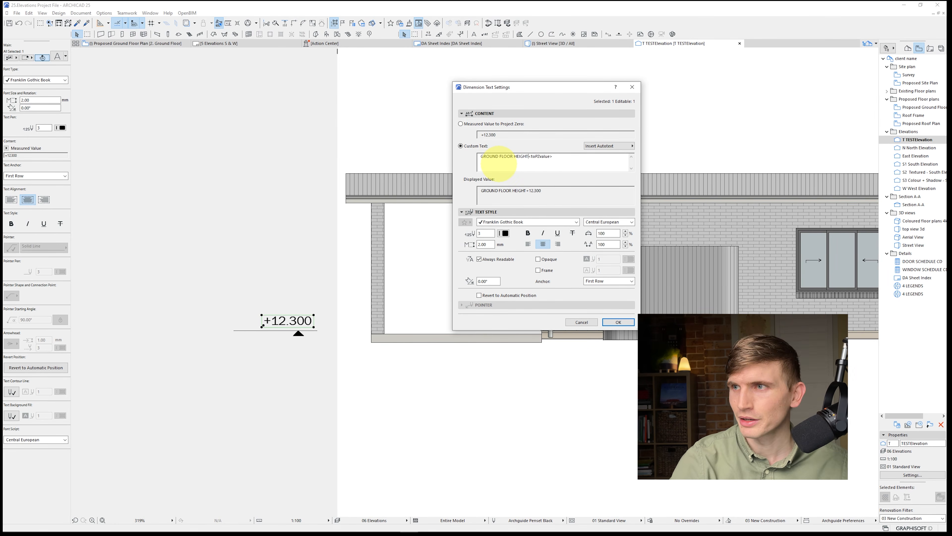
left_click(617, 322)
left_click_drag(449, 327, 318, 289)
left_click(300, 331)
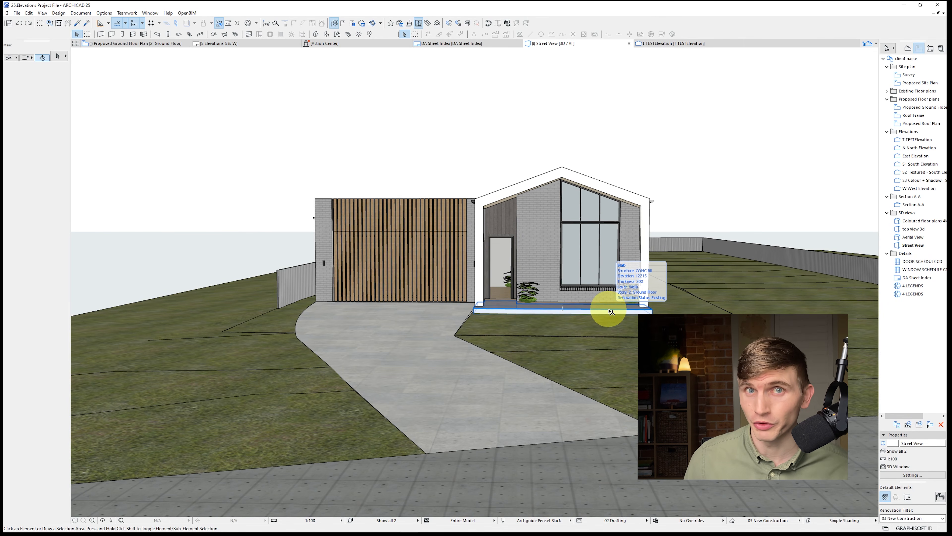
- Download lesson file.pln from the Patreon post How to draw a floor plan + 3D (Easy!) Archicad and open it
scroll(531, 212, "down", 2)
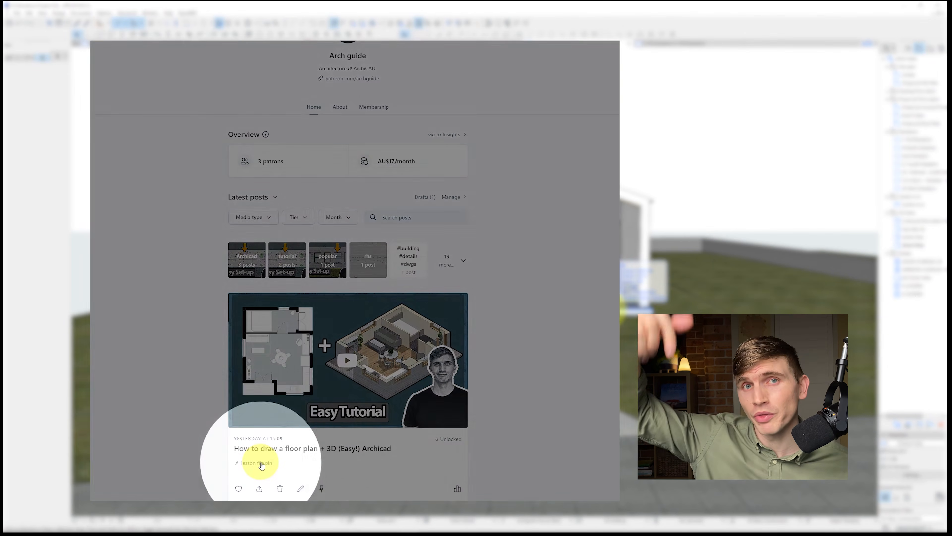
left_click(257, 463)
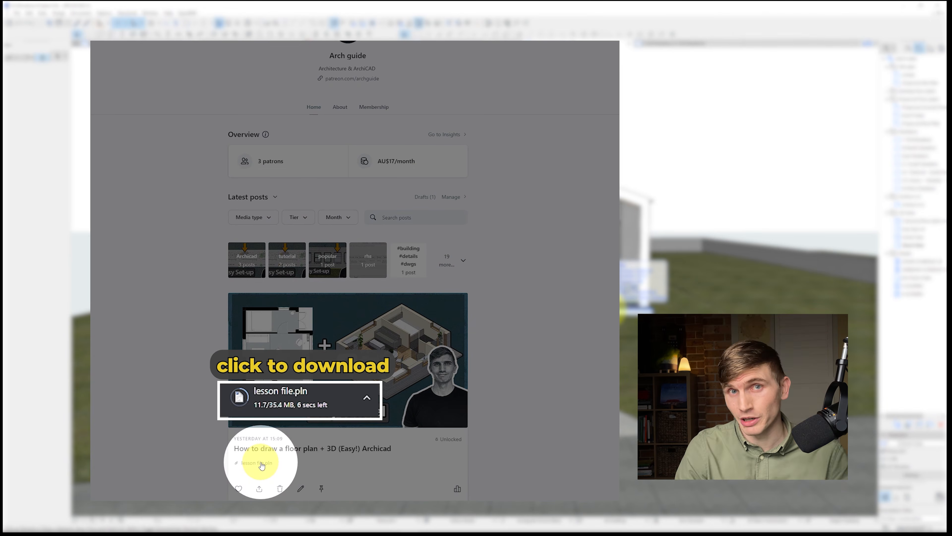
left_click(367, 397)
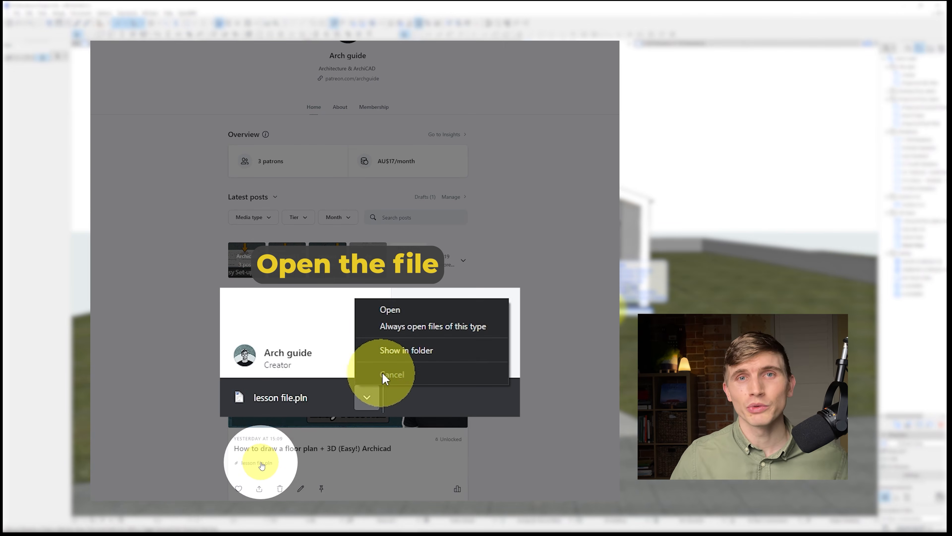
left_click(407, 316)
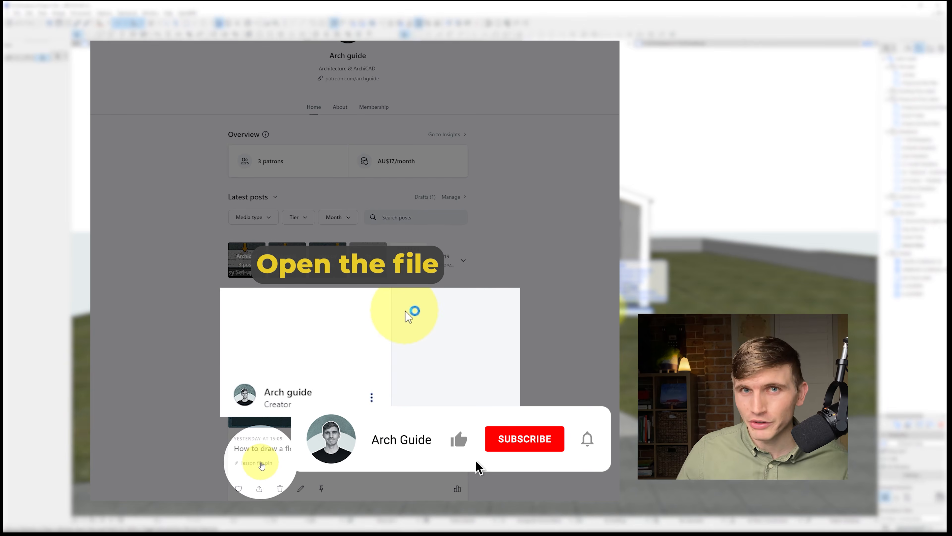